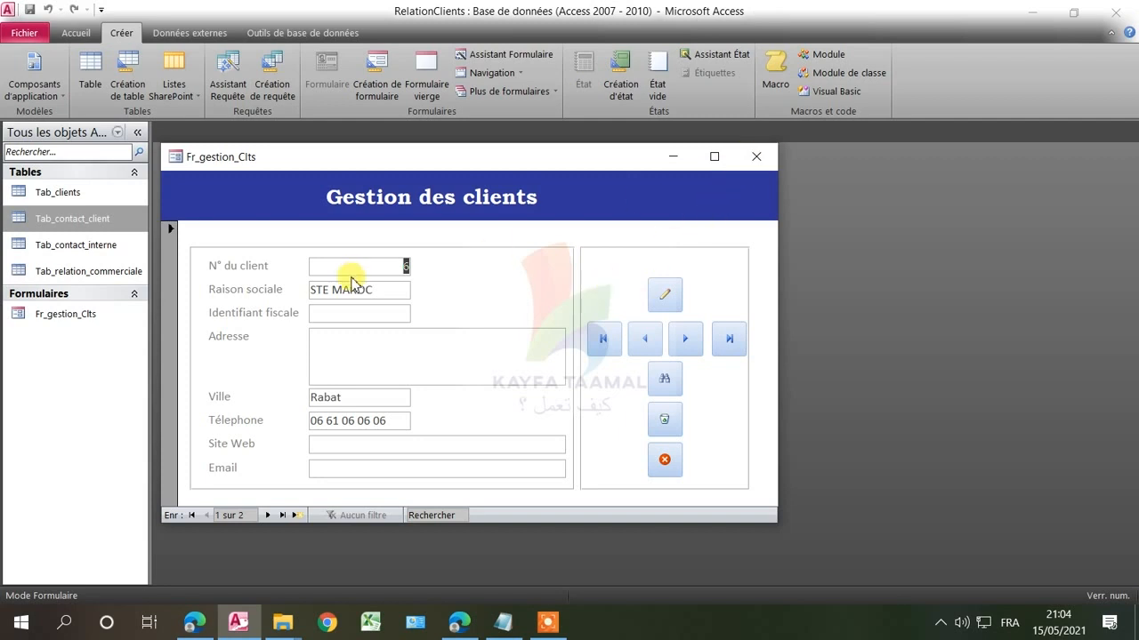
- Close the Fr_gestion_Clts form, review the records of the Tab_contact_client table and close the table
left_click(754, 159)
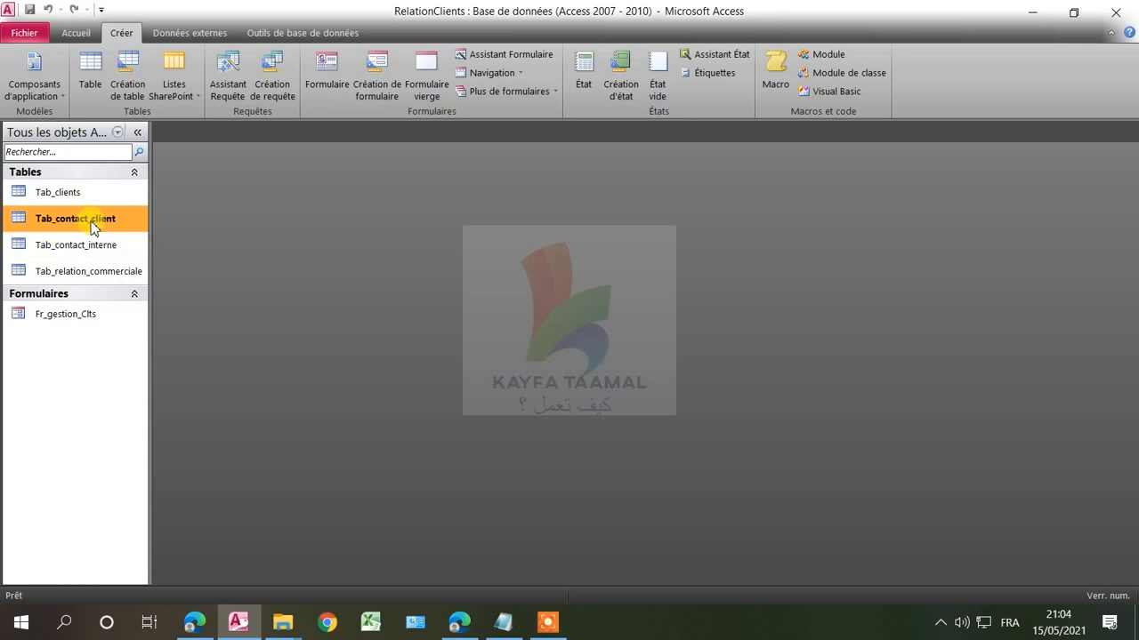
double_click(80, 221)
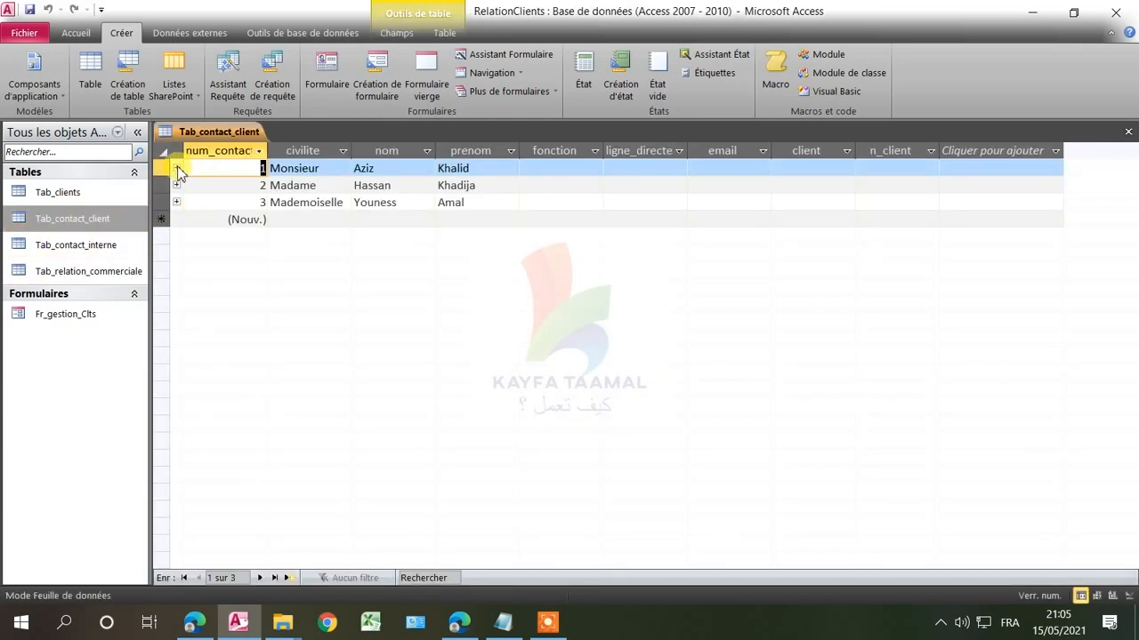
left_click(167, 169)
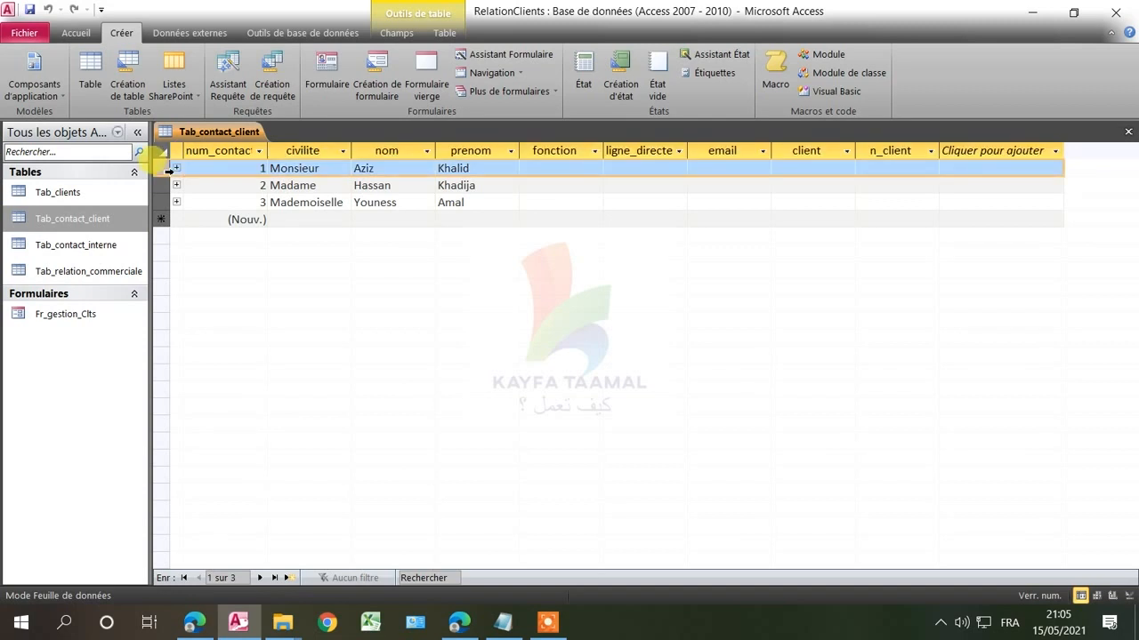
left_click_drag(165, 175, 160, 204)
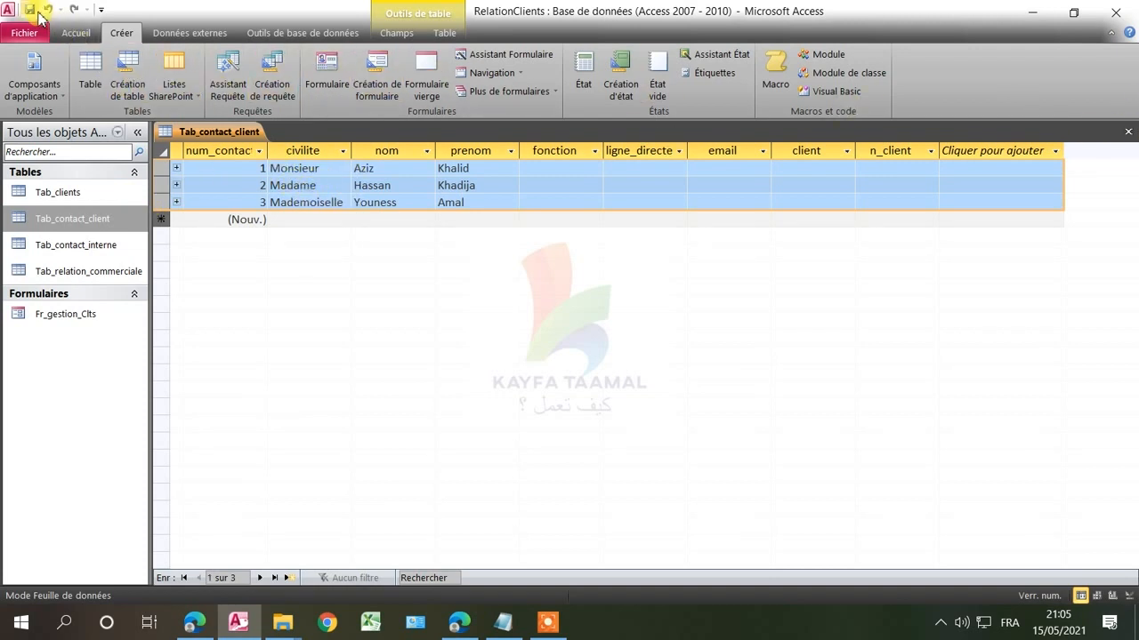
left_click(1128, 132)
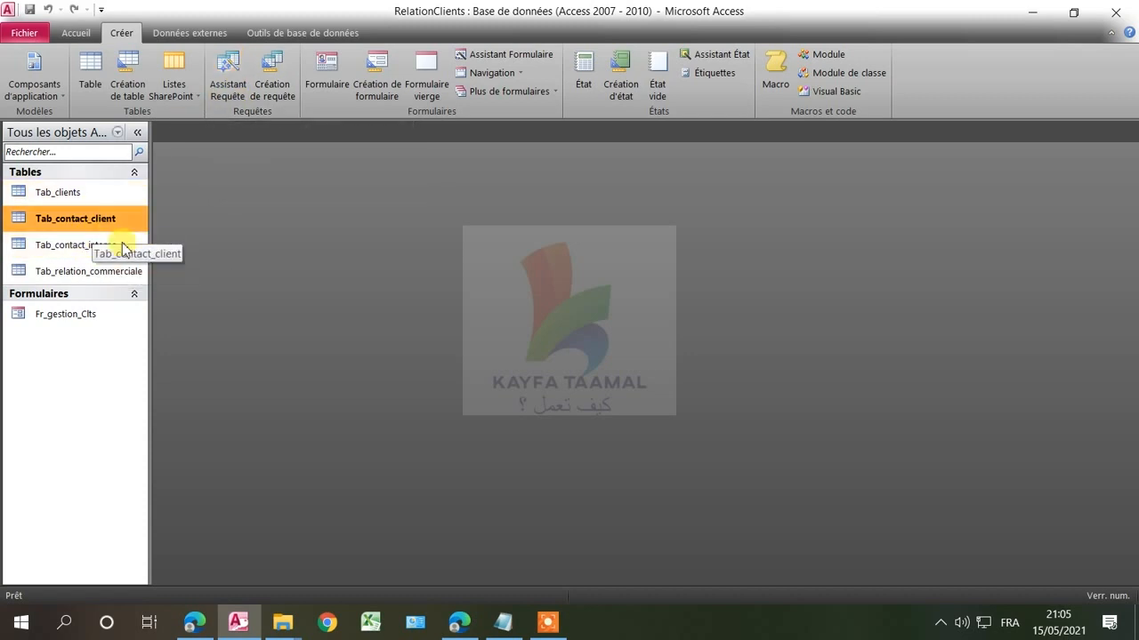
- Start a new query with the simple query wizard, using the Tab_contact_client table as its source
left_click(229, 87)
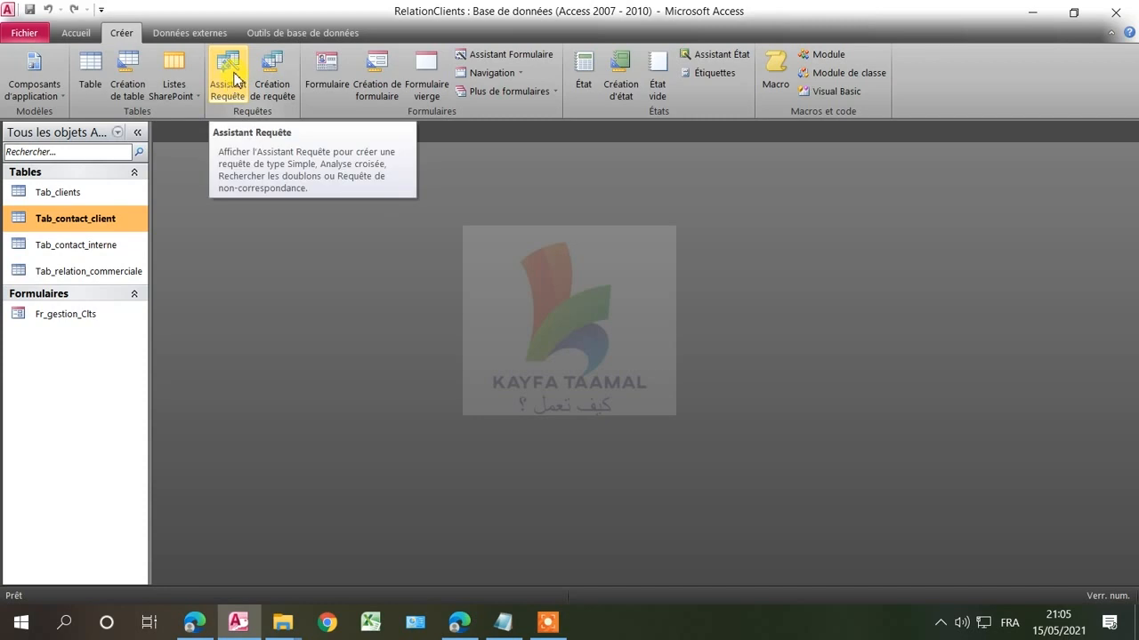
left_click(235, 80)
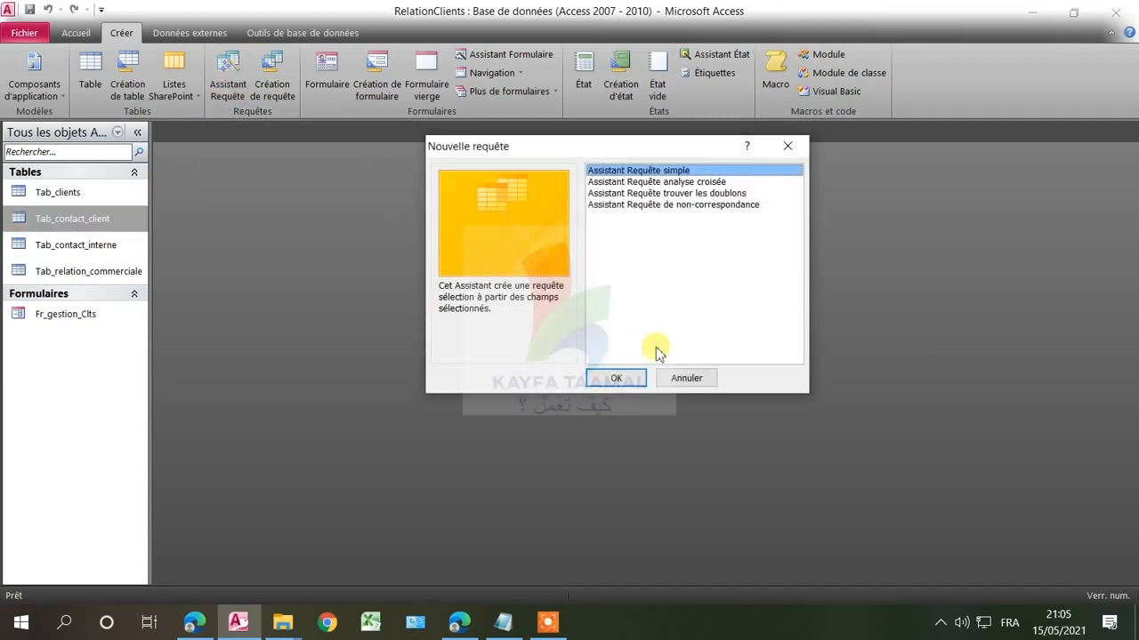
left_click(616, 378)
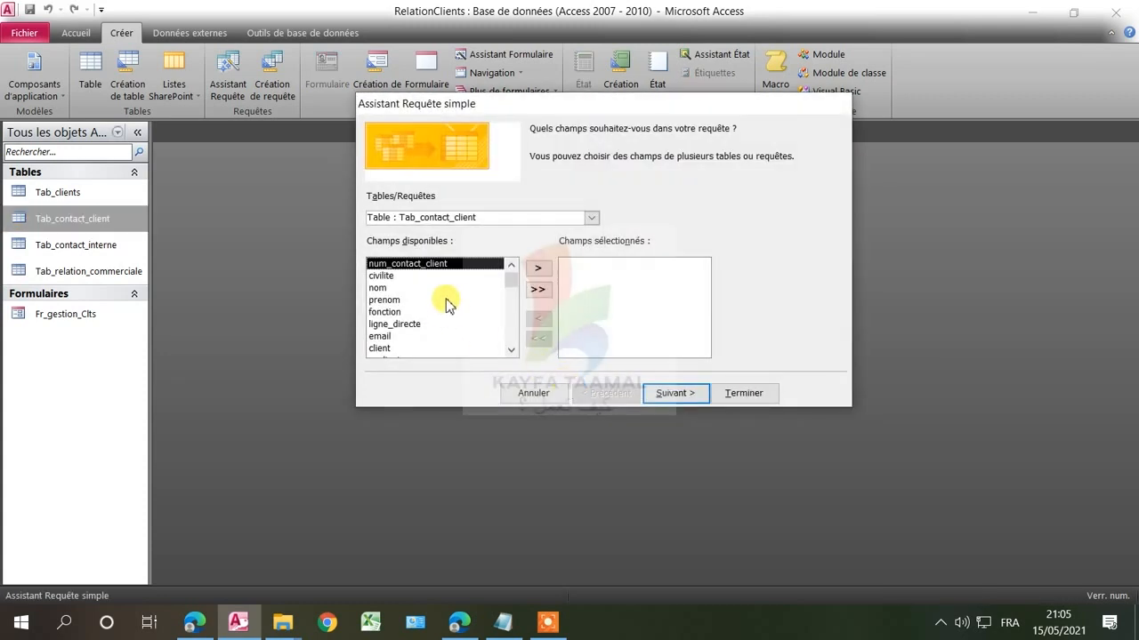
left_click(591, 217)
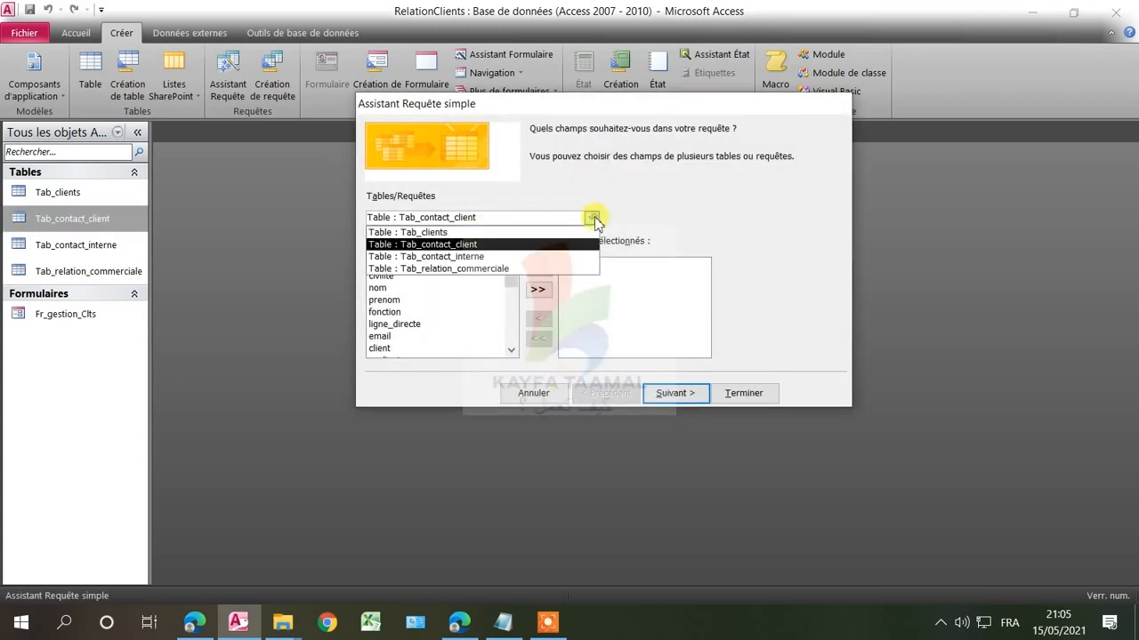
left_click(495, 244)
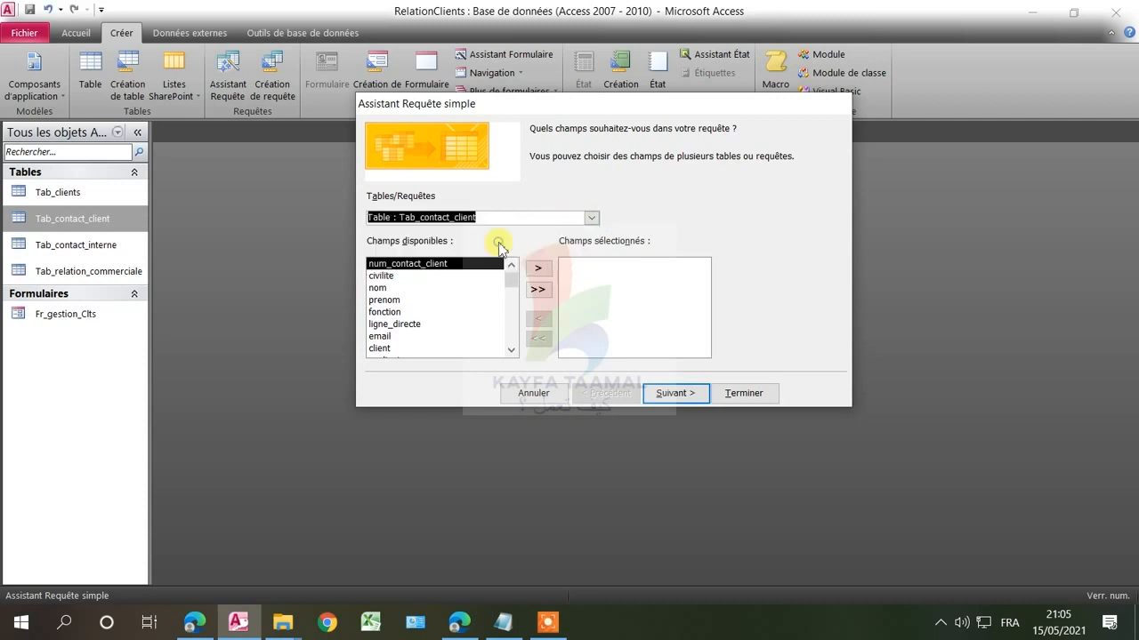
- Add the fields civilite, nom, prenom and fonction to the query's selected fields
left_click(382, 277)
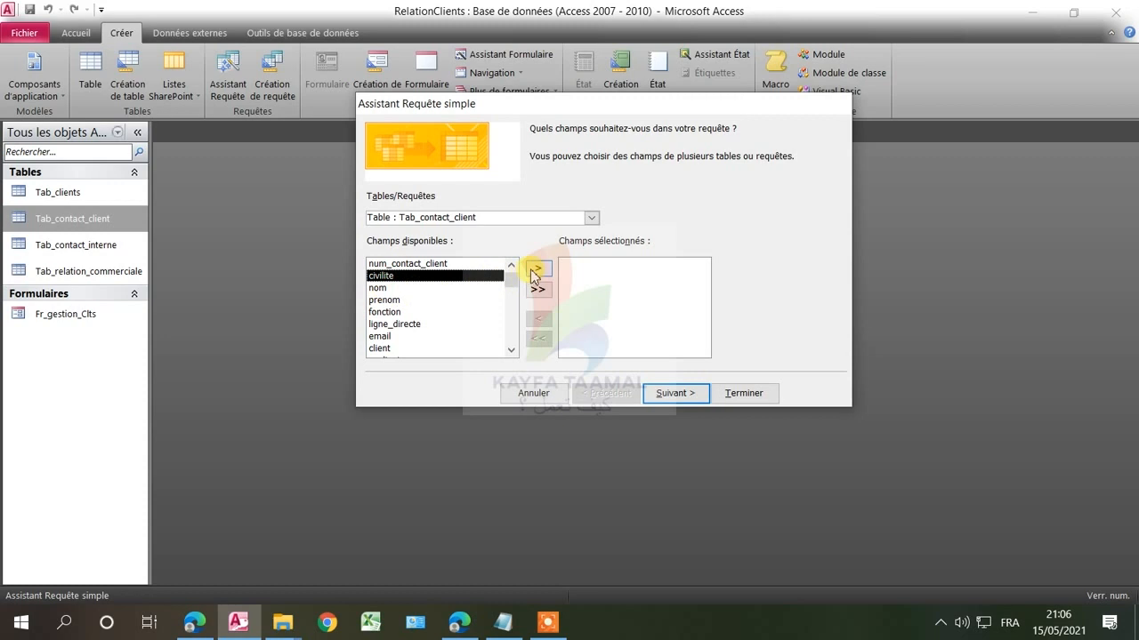
left_click(534, 270)
left_click(531, 271)
left_click(531, 272)
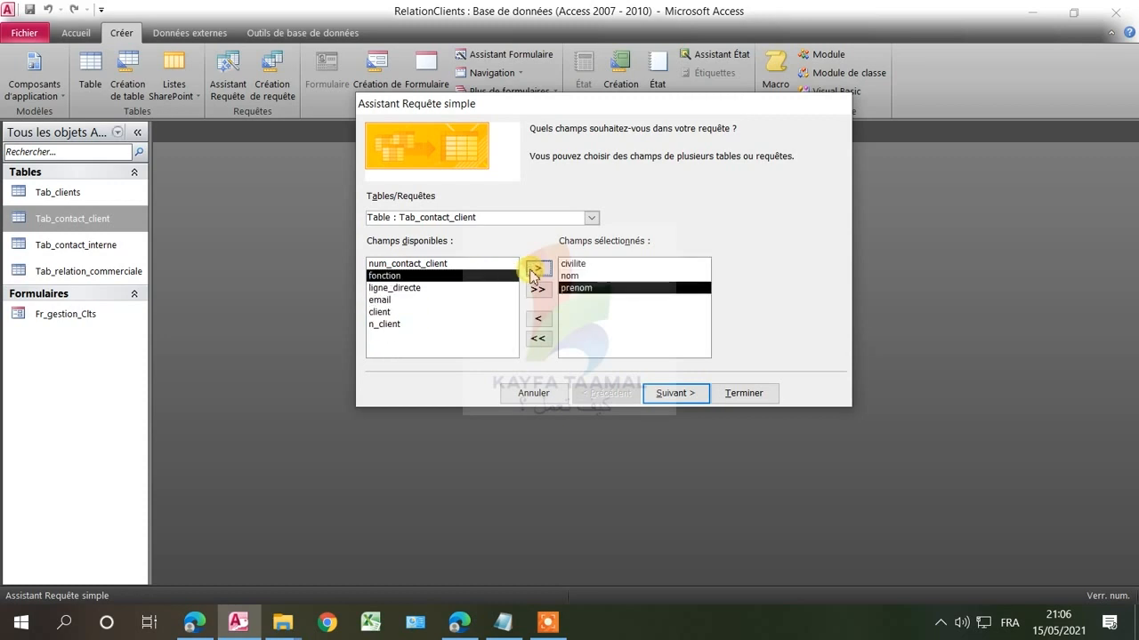
left_click(534, 271)
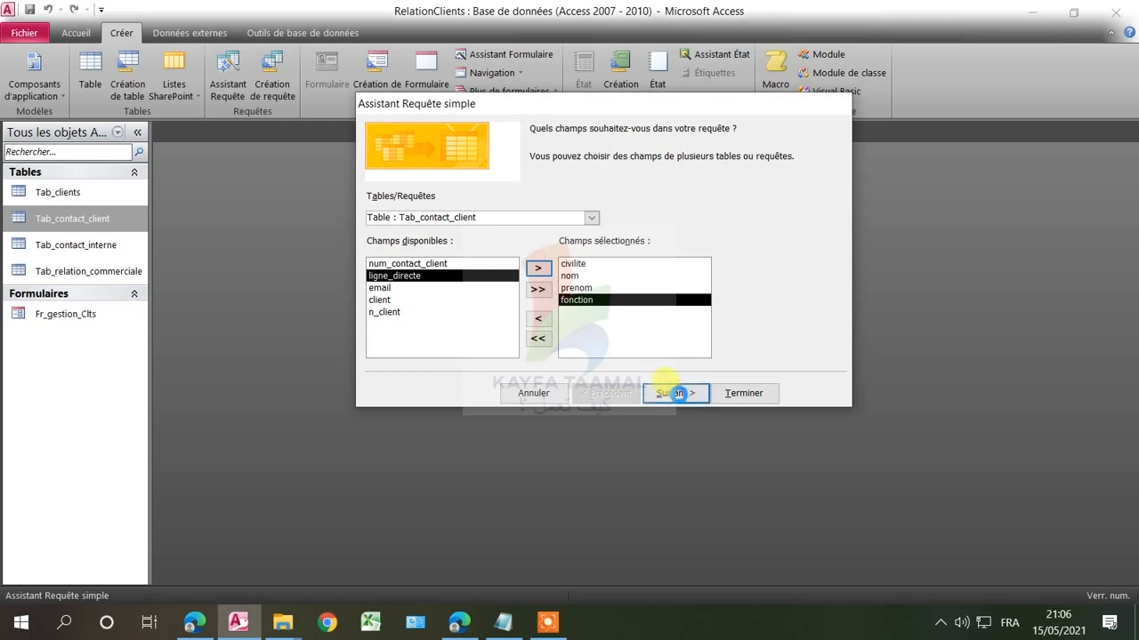
- Finish the wizard with the option to modify the query's structure, run the query once and return to its design view
left_click(676, 394)
left_click(556, 300)
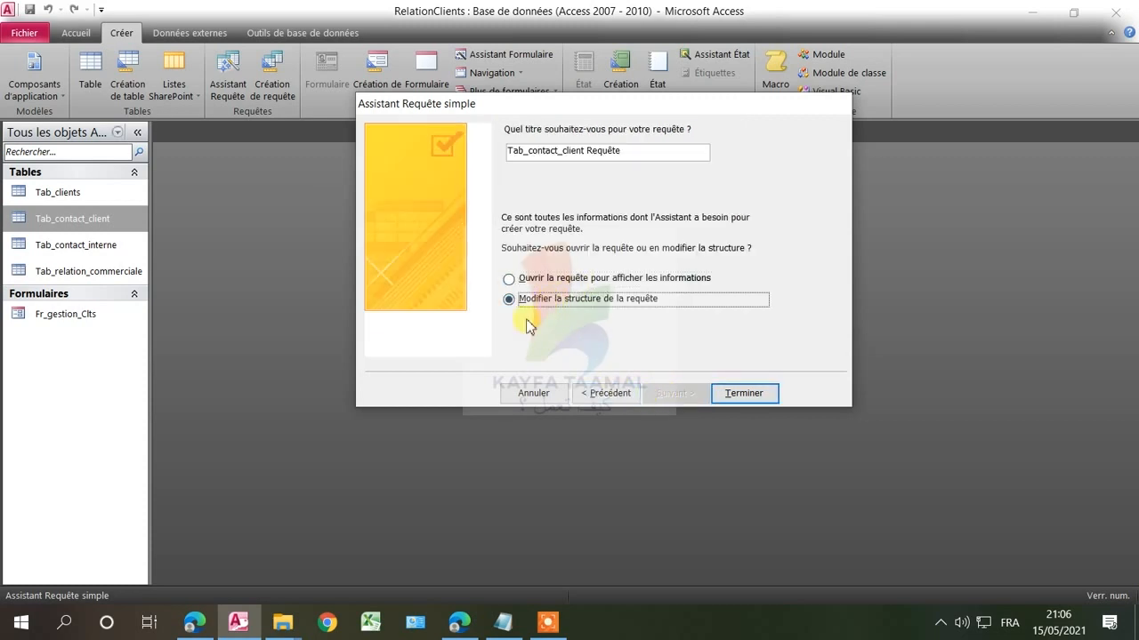
left_click(743, 394)
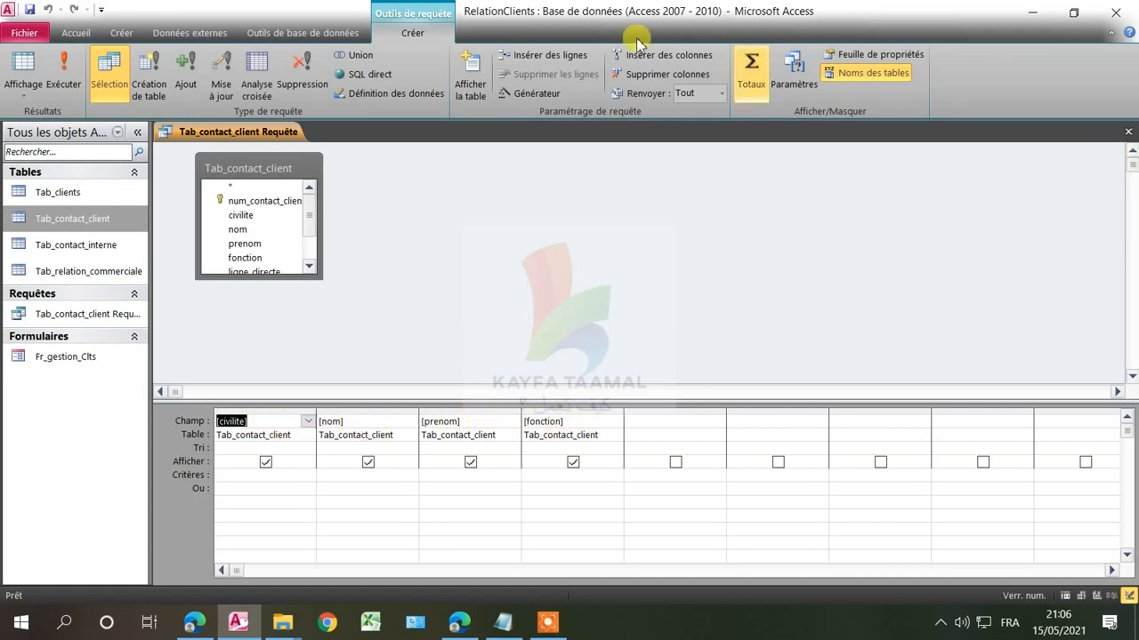
left_click(77, 69)
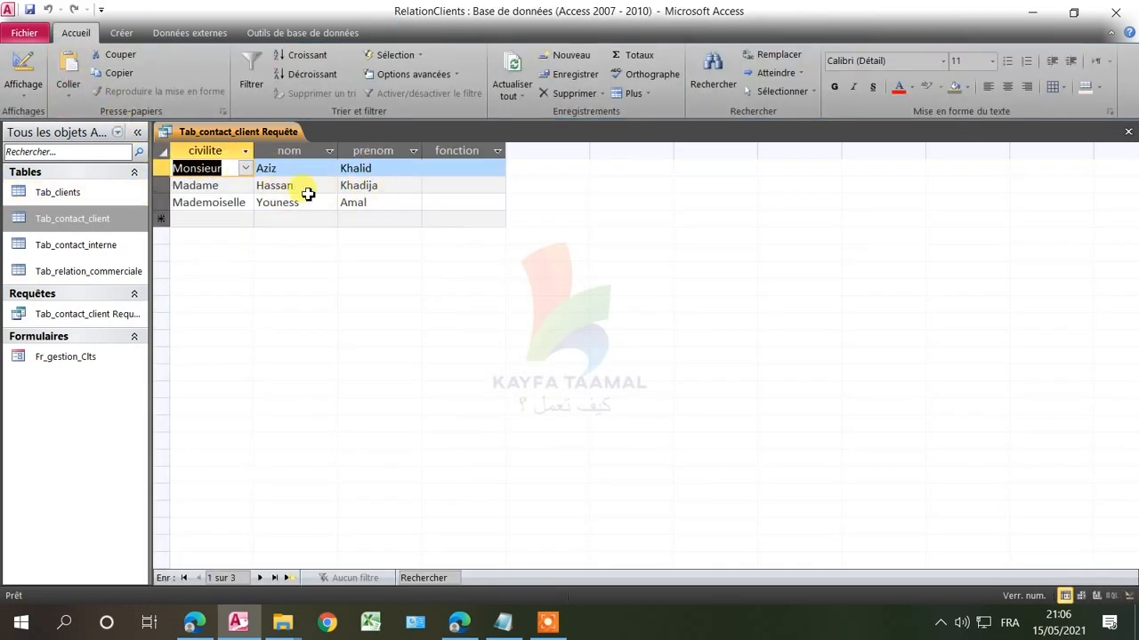
left_click(27, 76)
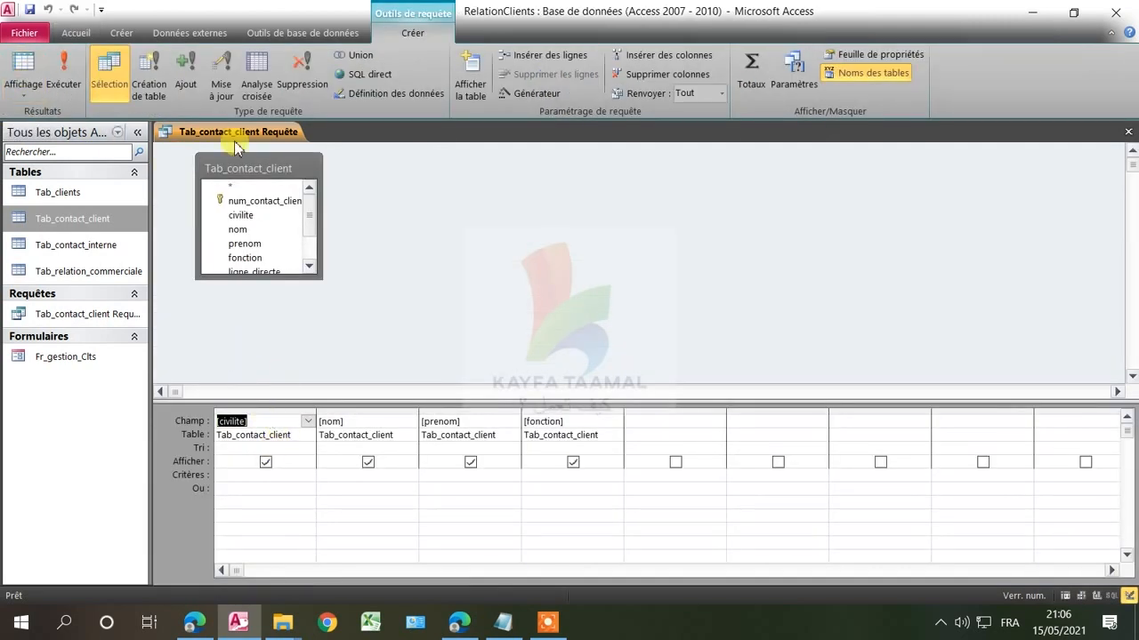
- Set the civilite criteria to "Madame" or "Mademoiselle", run the query and return to its design view
left_click(233, 479)
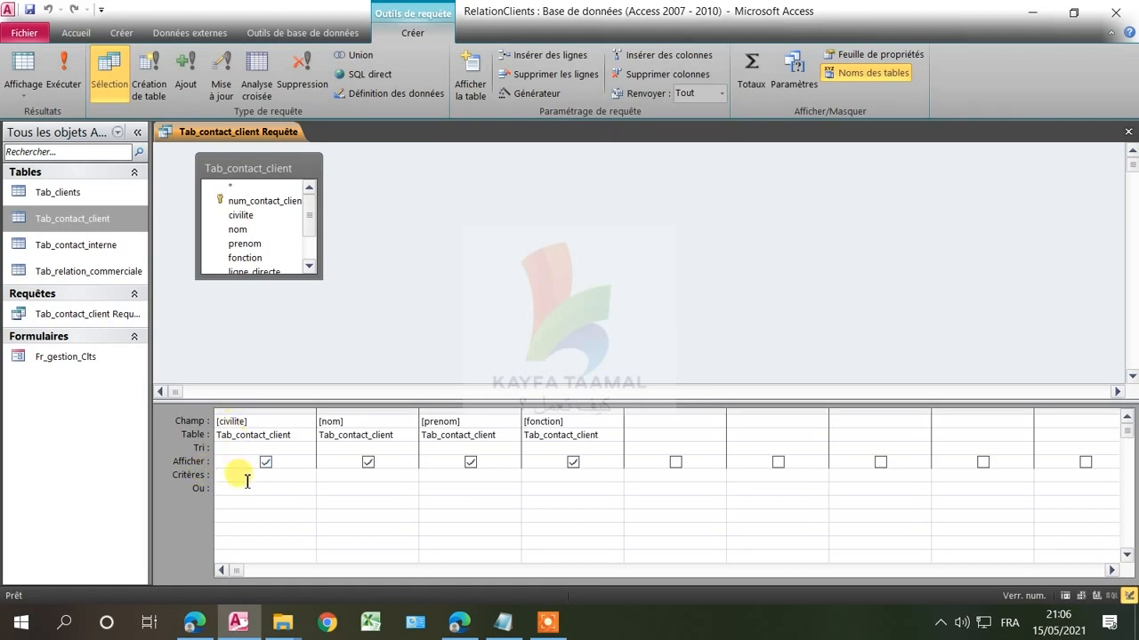
type("Mada")
type("Made")
type("moiselle")
left_click(236, 501)
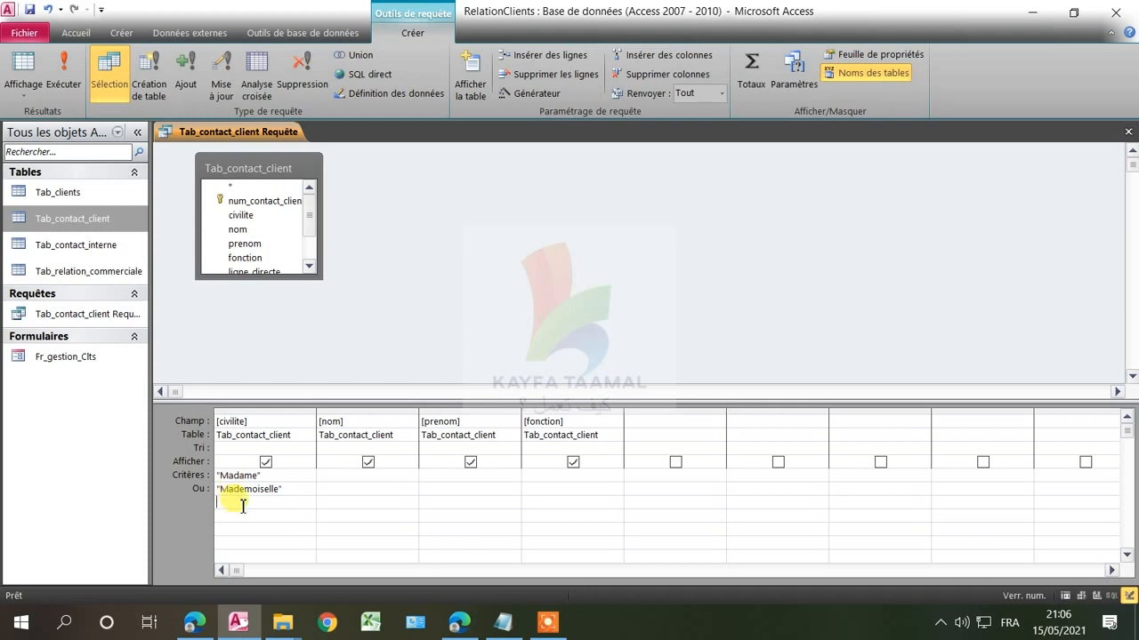
left_click(61, 80)
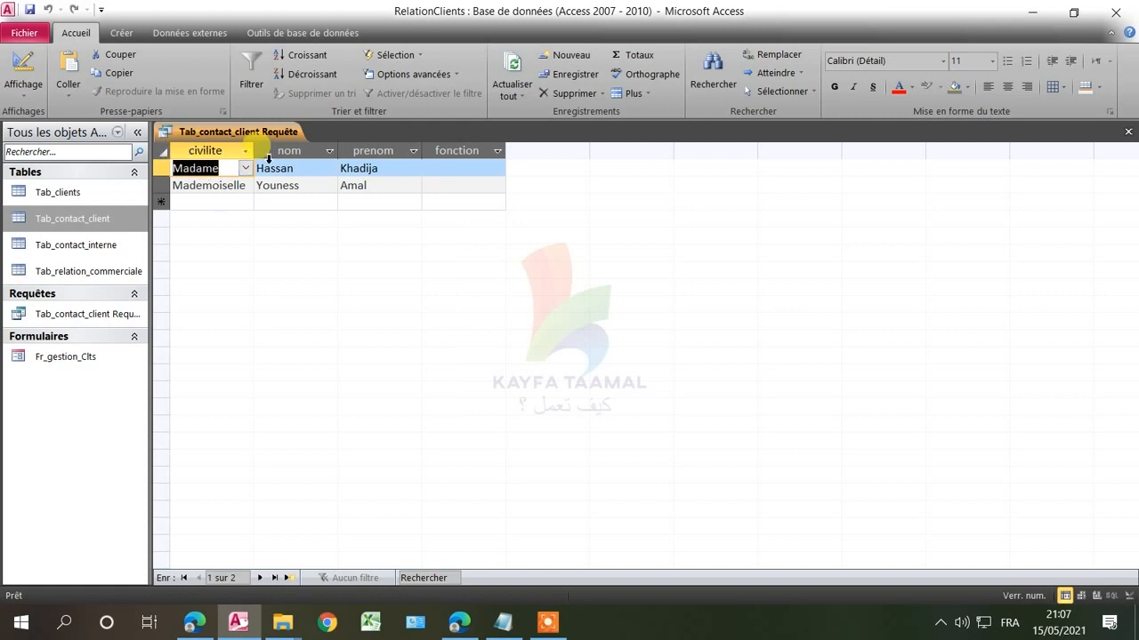
left_click(24, 71)
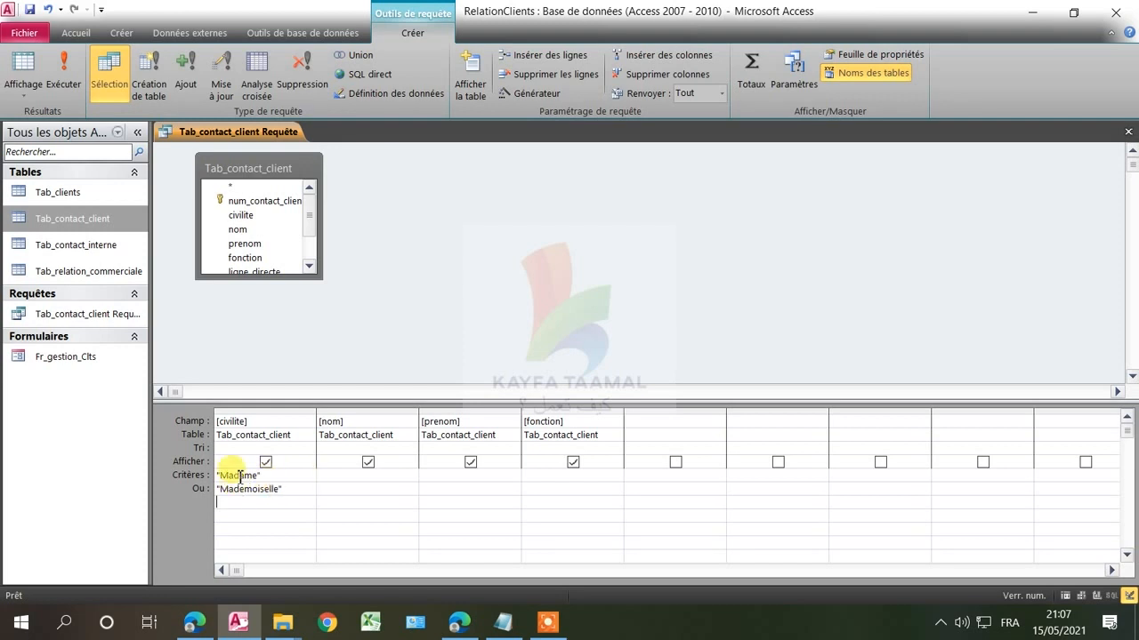
- Replace both civilite criteria with <>"Monsieur", run the query and return to its design view
left_click(285, 489)
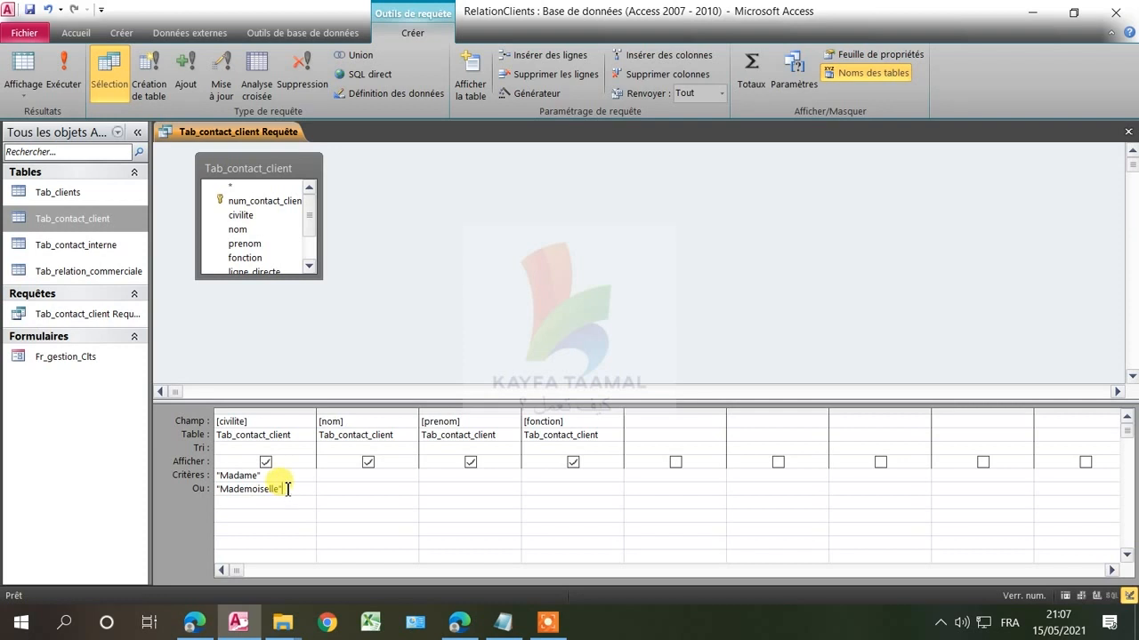
left_click_drag(287, 489, 170, 480)
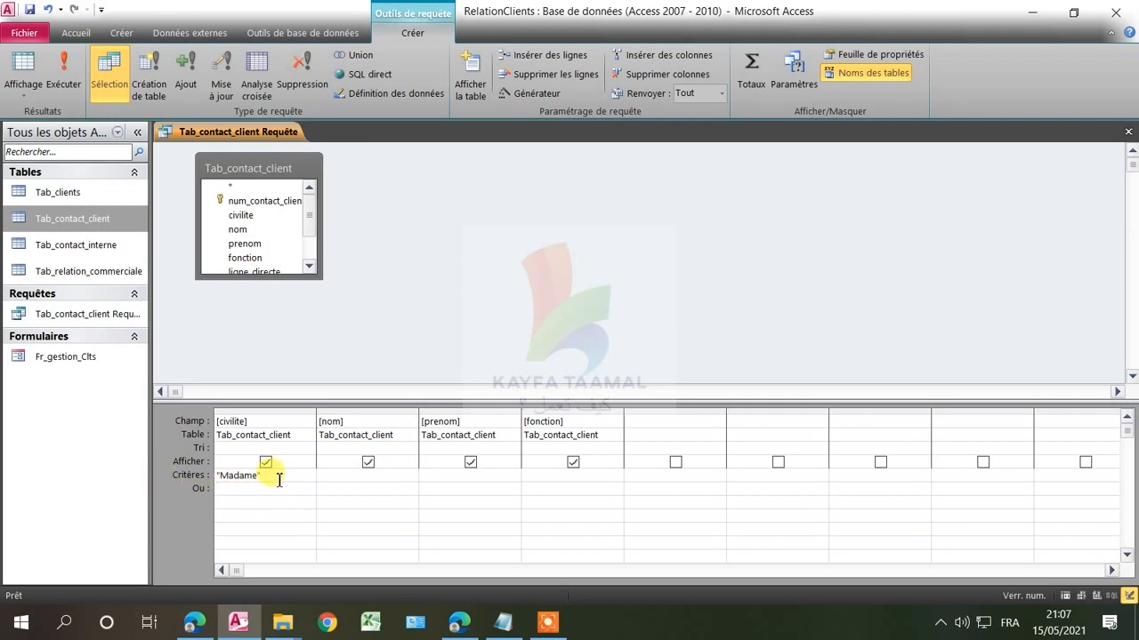
left_click_drag(263, 475, 191, 471)
key("Delete")
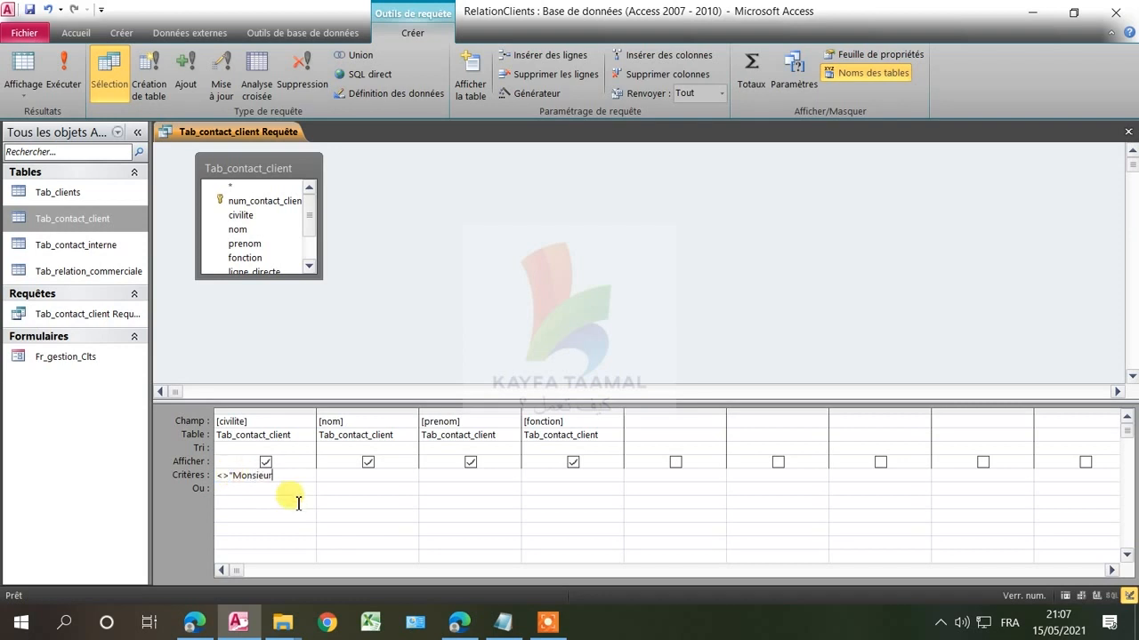
type("\"")
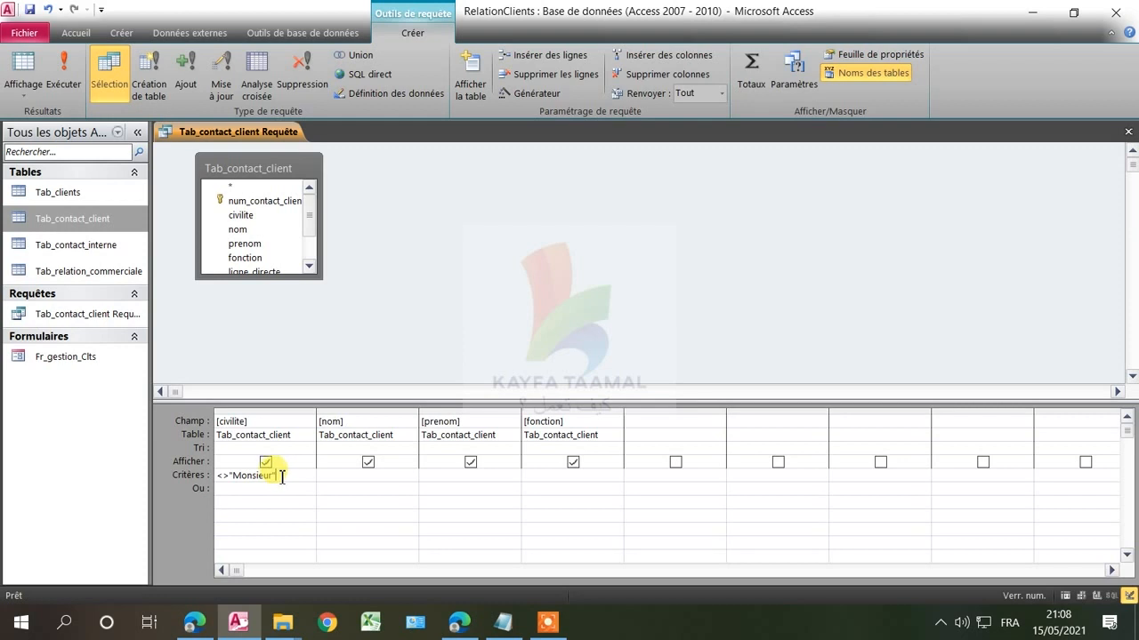
left_click(58, 83)
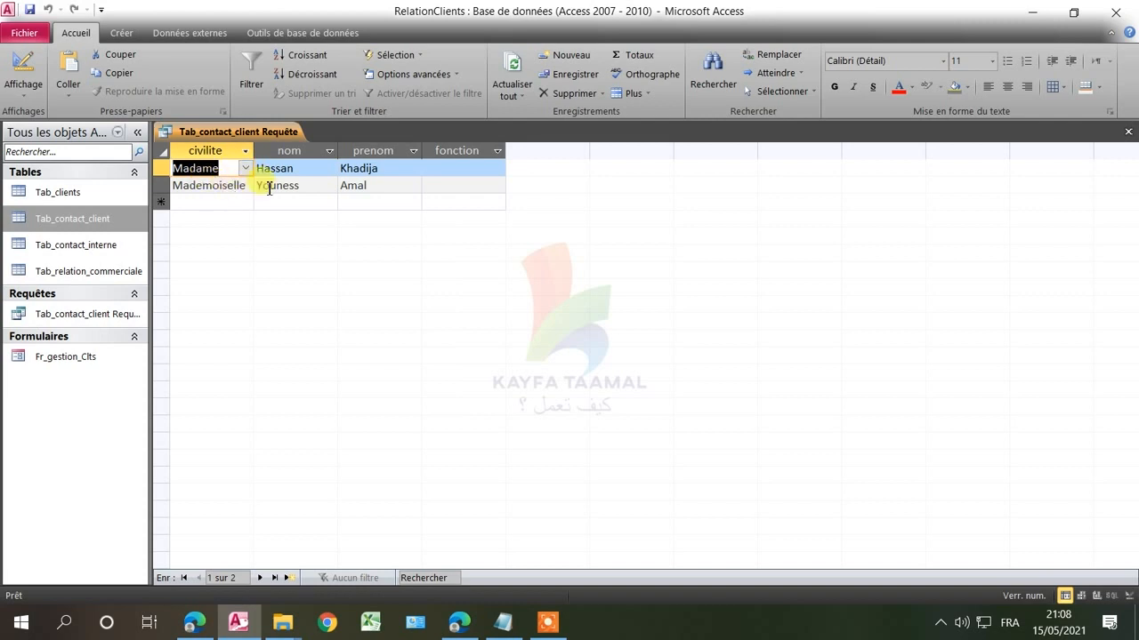
left_click(29, 73)
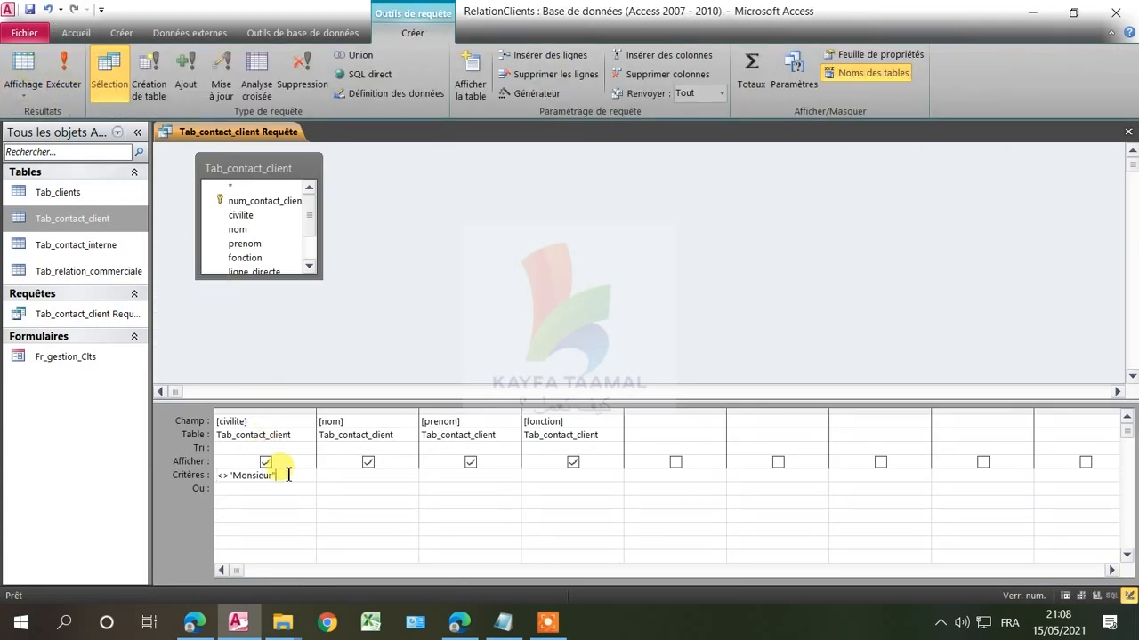
- Replace the civilite criterion with the parameter prompt [Entrer une civilité]
left_click_drag(289, 475, 221, 471)
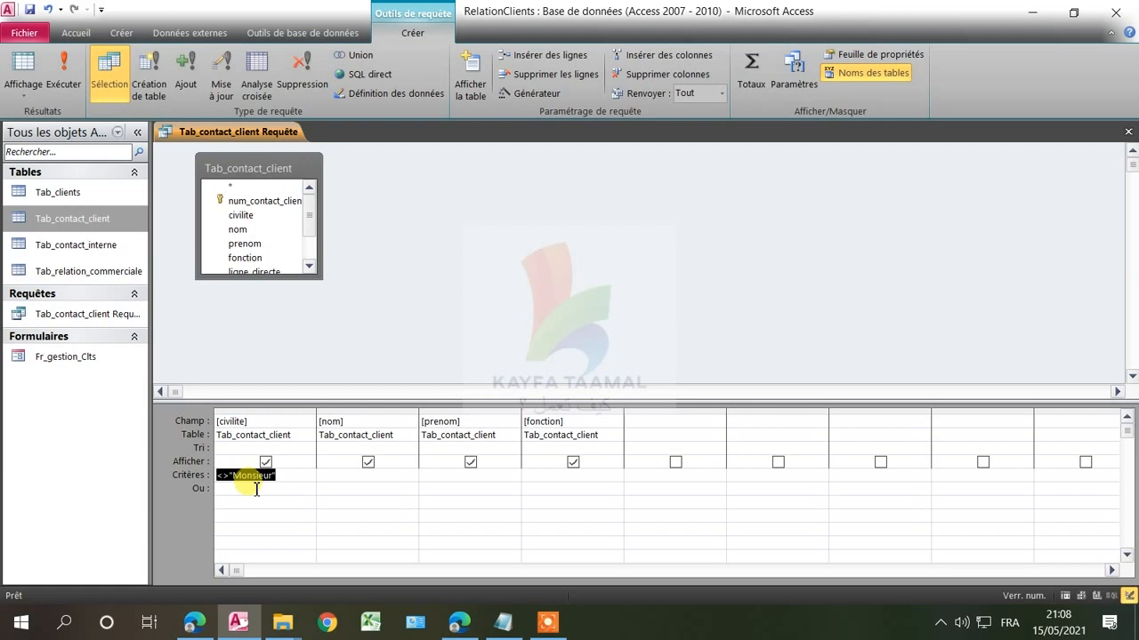
key("Delete")
type("[")
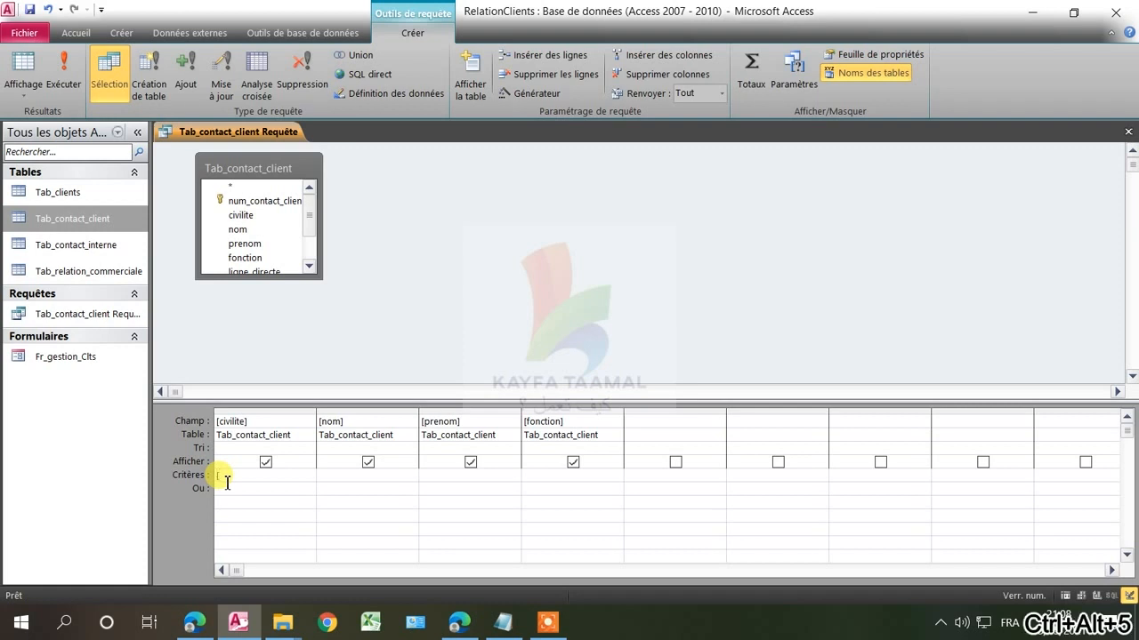
type("]")
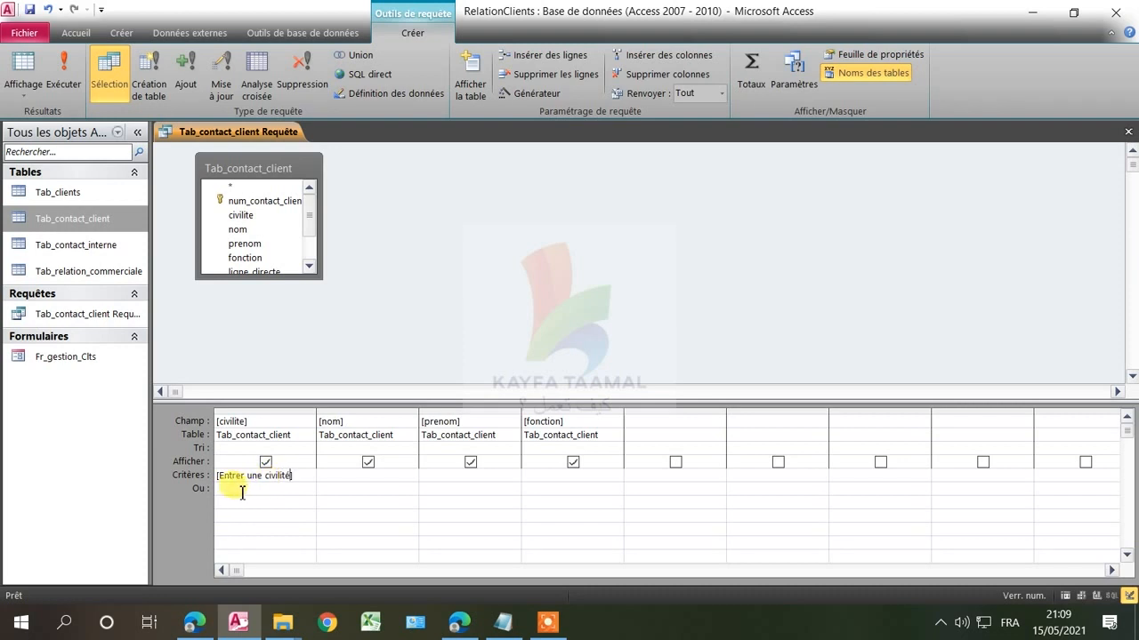
- Run the parameter query with the value Madame and return to its design view
left_click(75, 89)
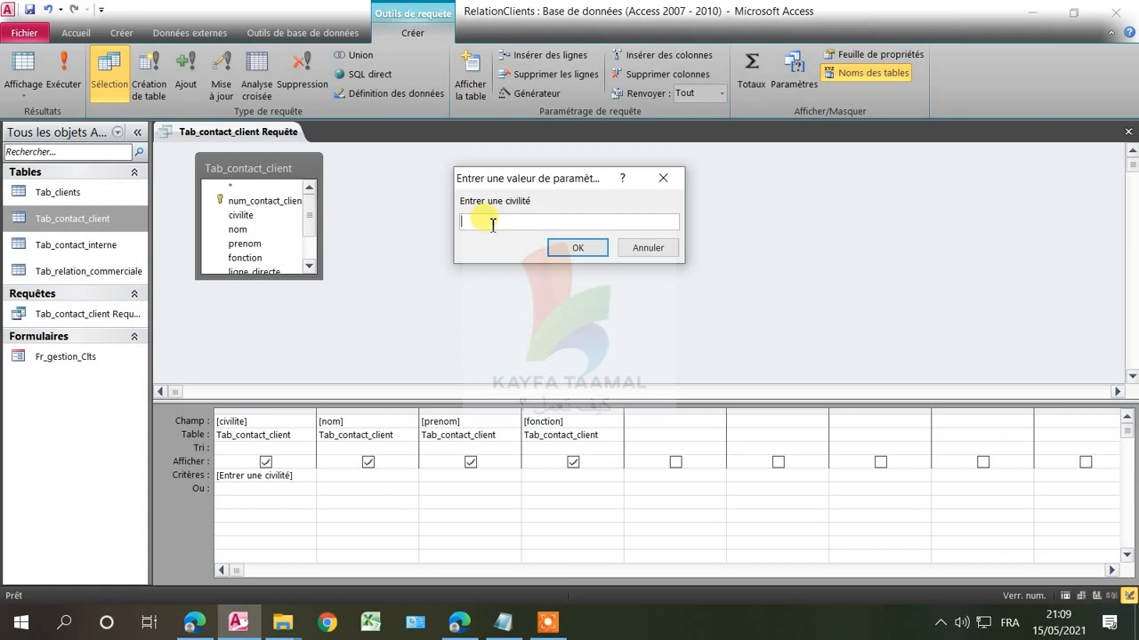
type("Madame")
right_click(485, 222)
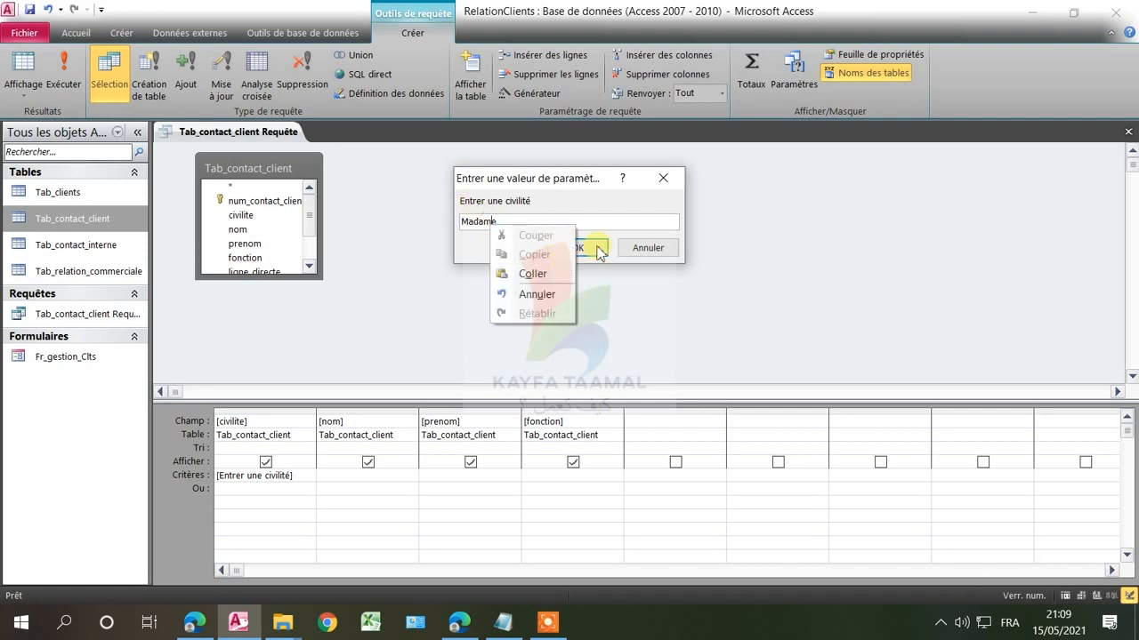
left_click(596, 247)
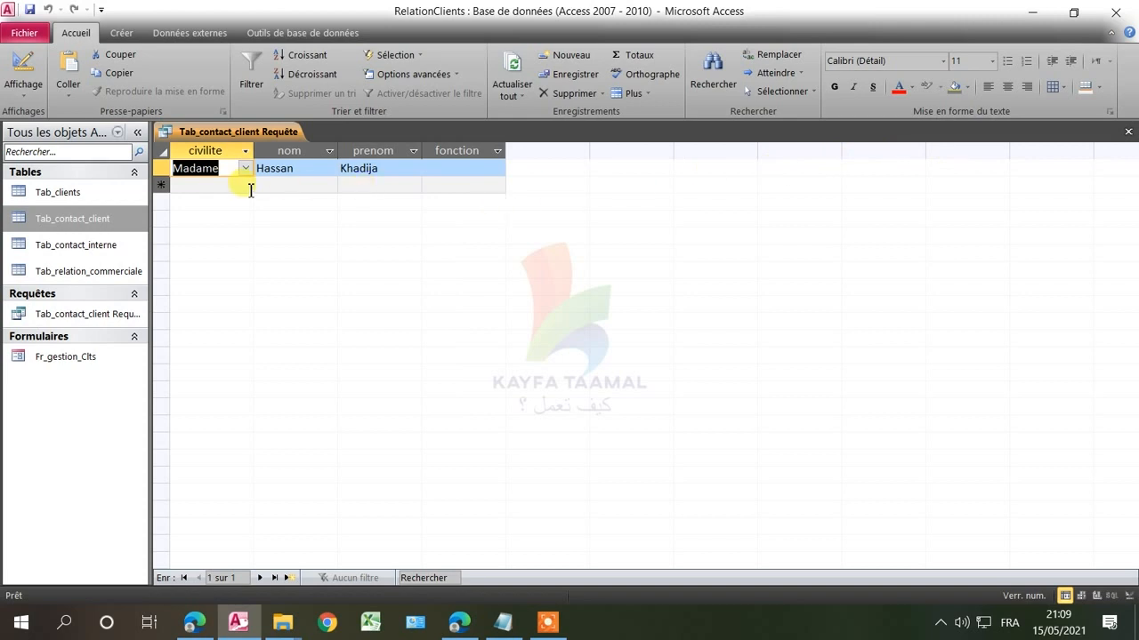
right_click(280, 132)
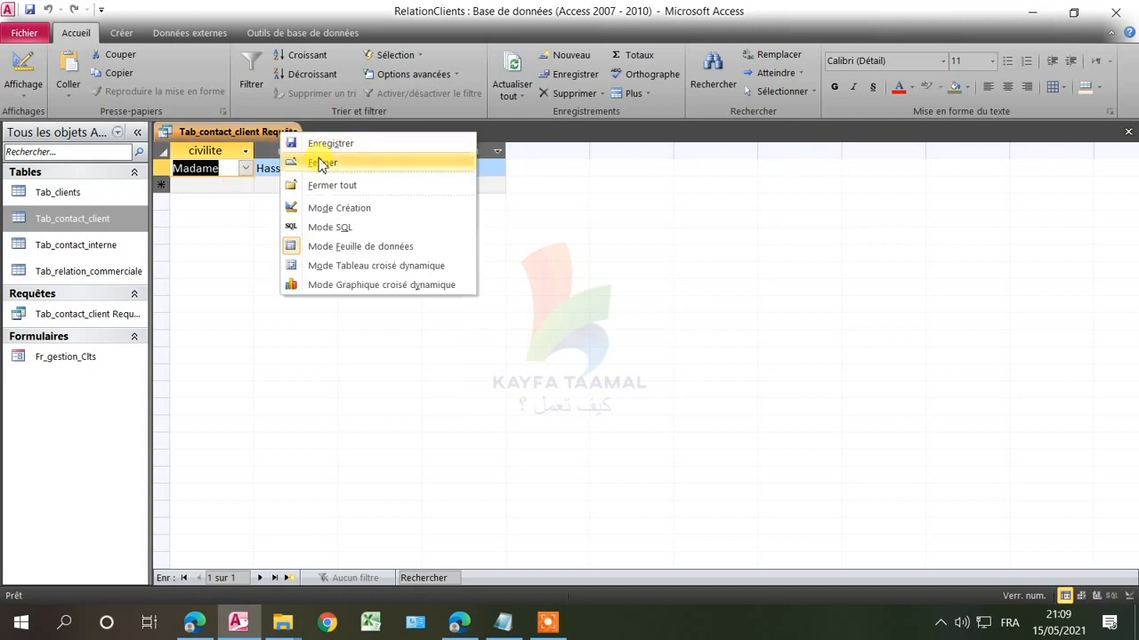
left_click(307, 206)
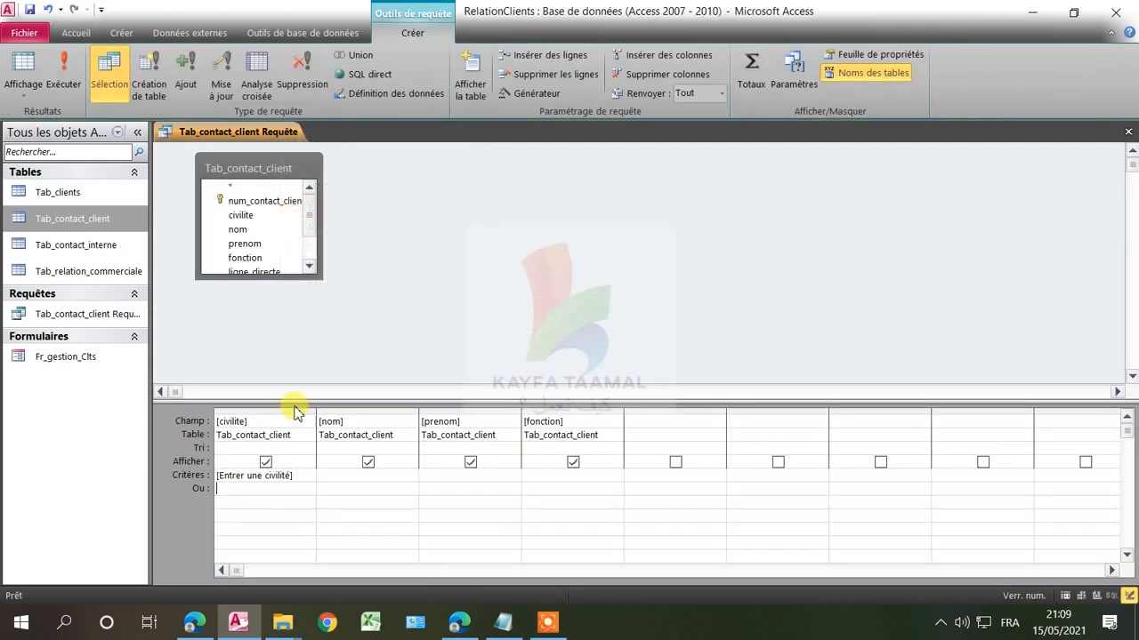
- Hide the civilite column from the results, run the query with the value Monsieur and return to its design view
left_click(267, 463)
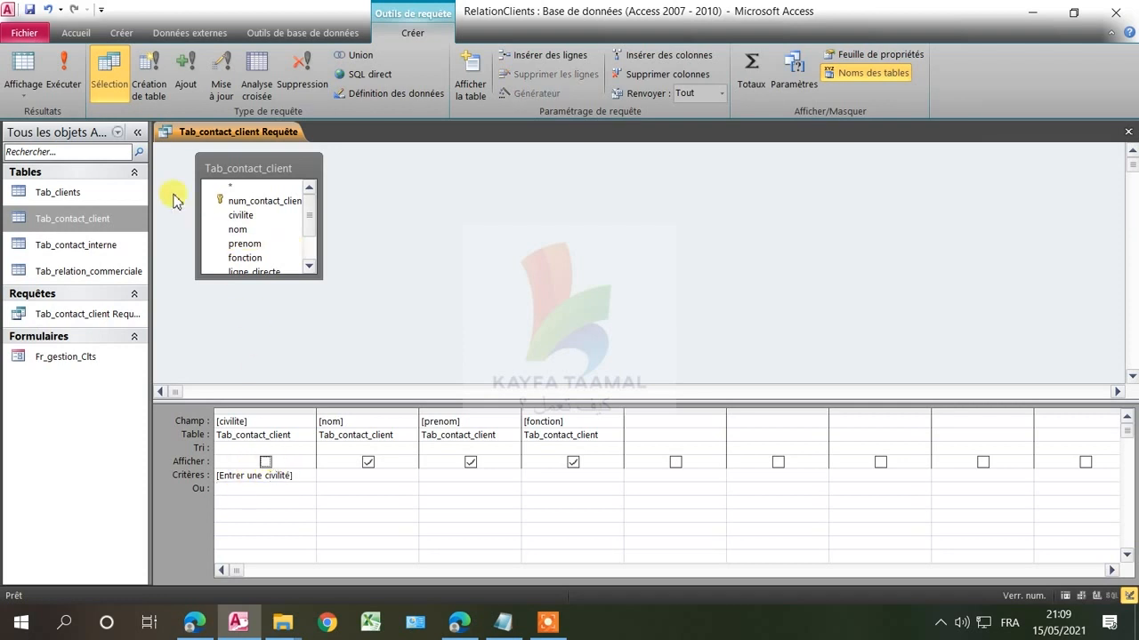
left_click(63, 82)
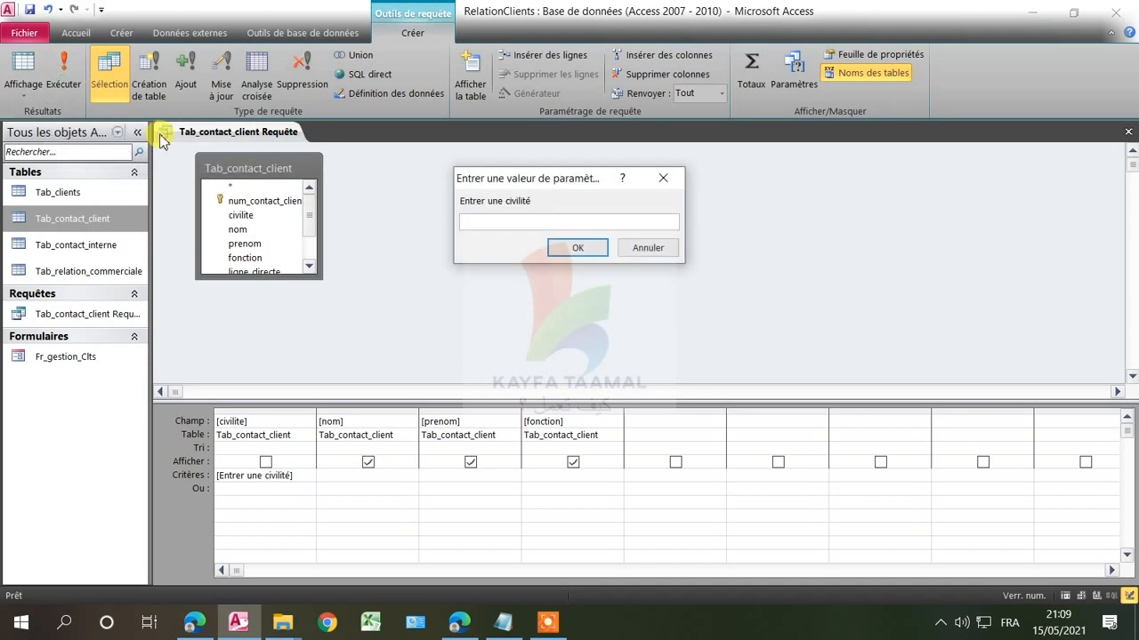
type("Monsieur")
left_click(580, 248)
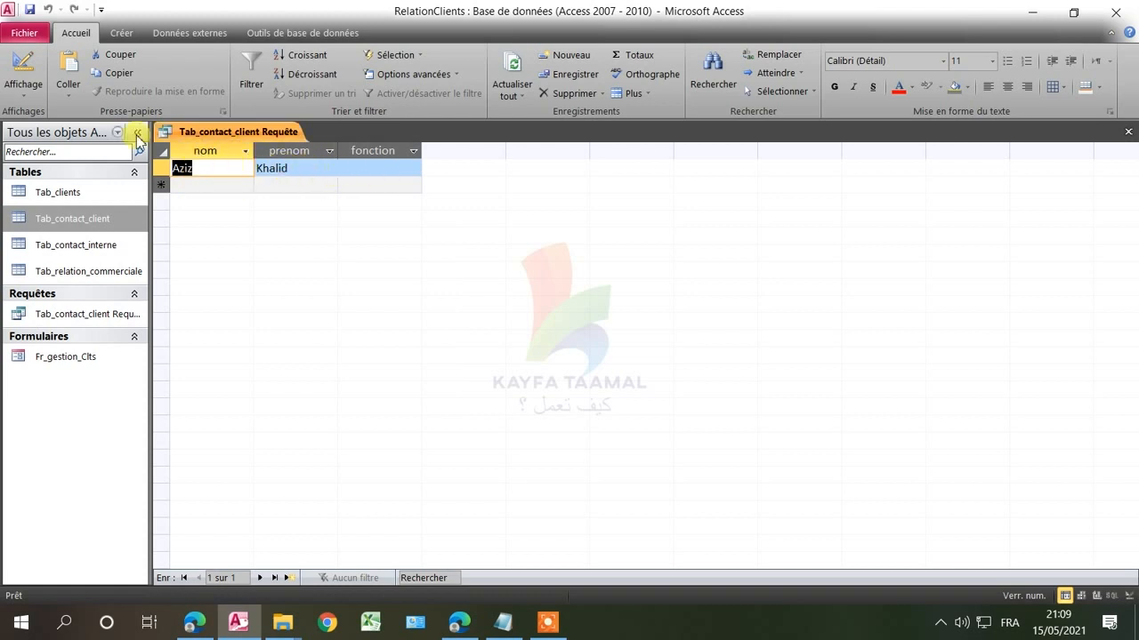
left_click(24, 67)
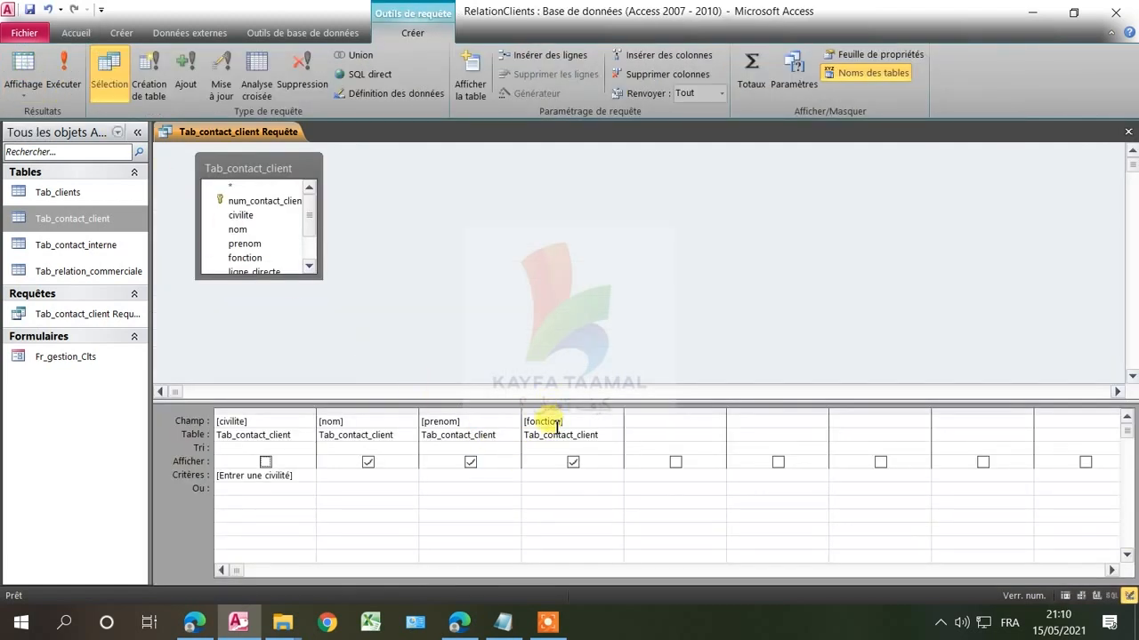
- Hide the fonction column from the results, run the query with the value Monsieur and return to its design view
left_click(573, 463)
left_click(574, 463)
left_click(573, 463)
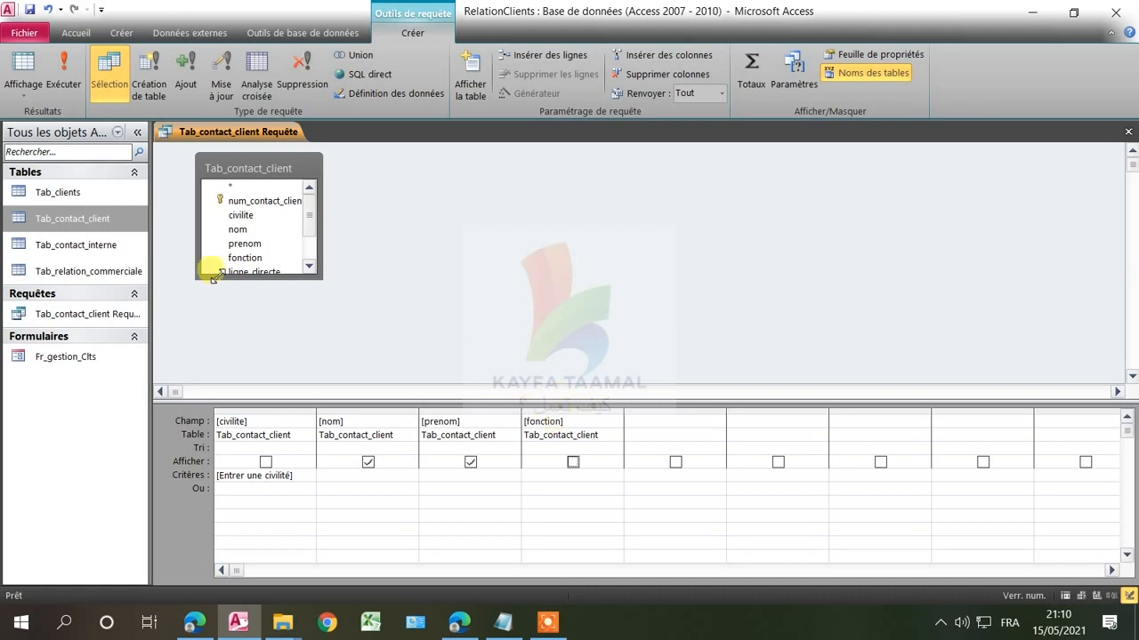
left_click(65, 89)
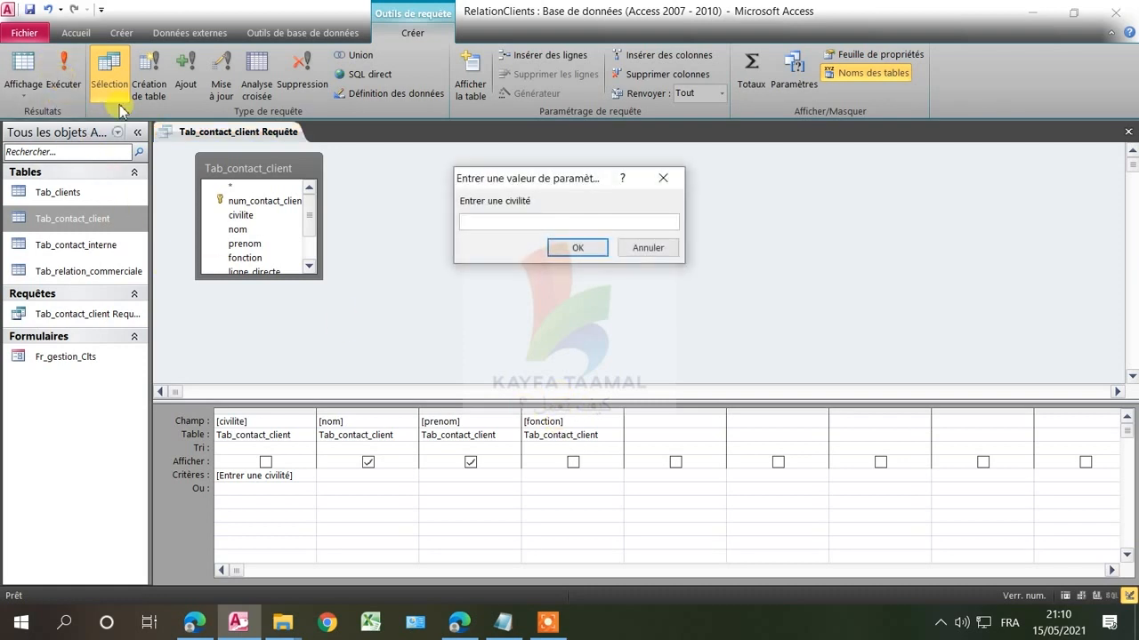
type("Monsieur")
left_click(577, 248)
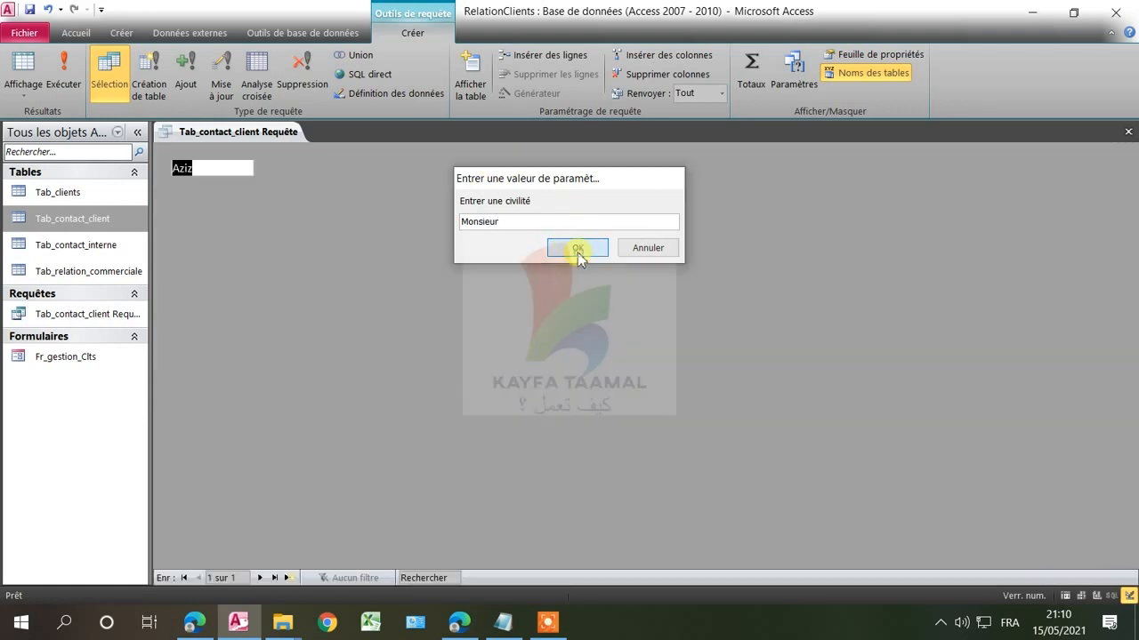
left_click(27, 64)
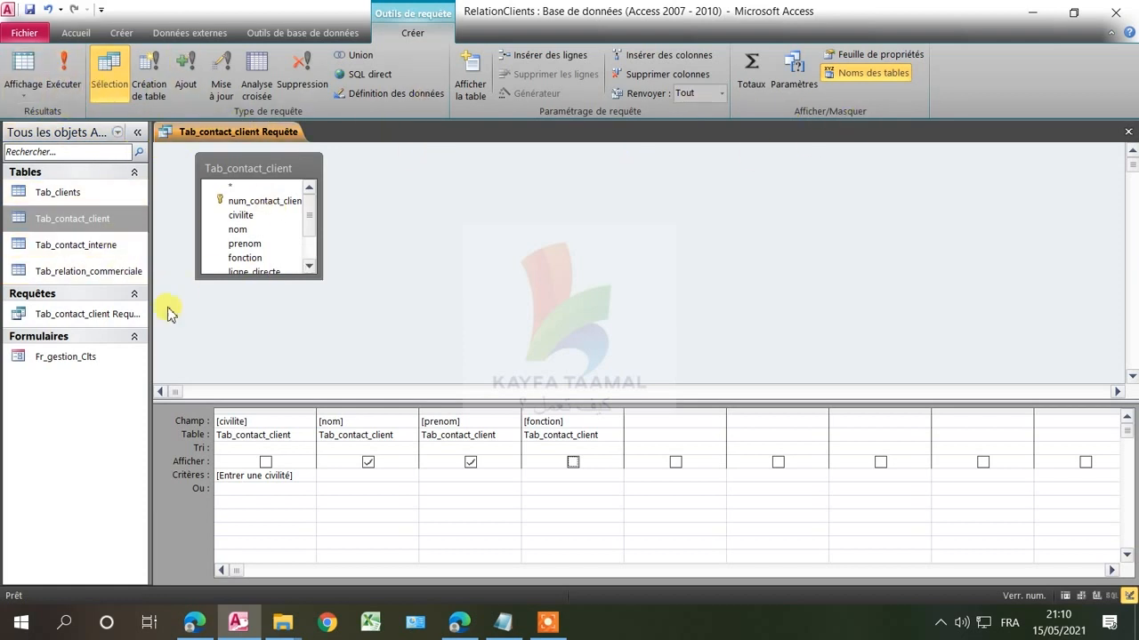
- Save the Tab_contact_client Requête query and close it
right_click(235, 134)
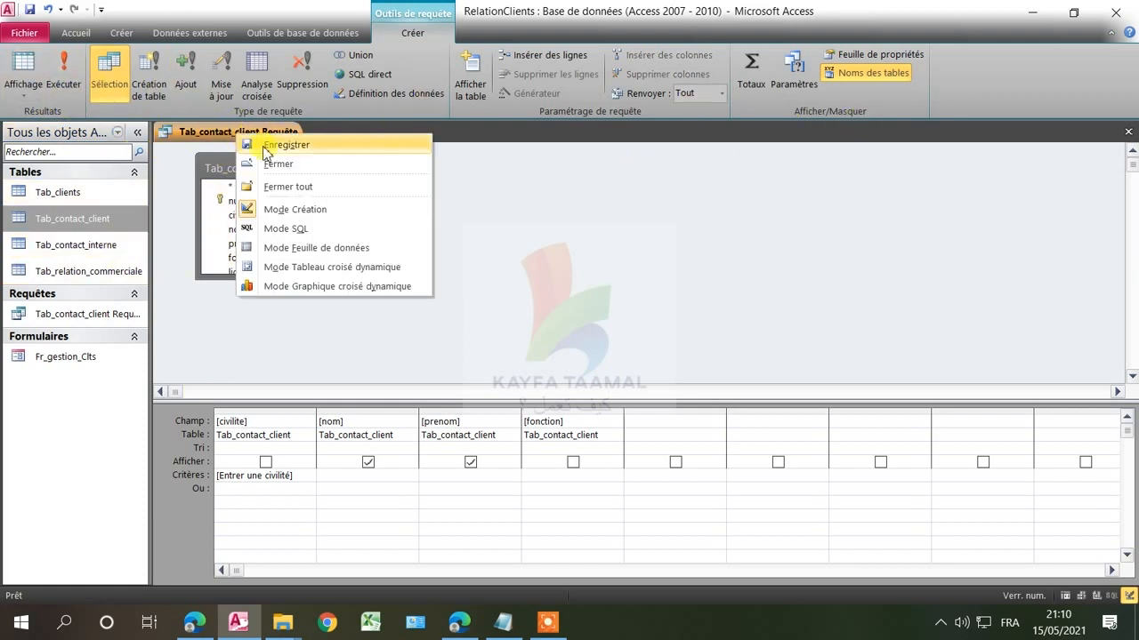
left_click(202, 135)
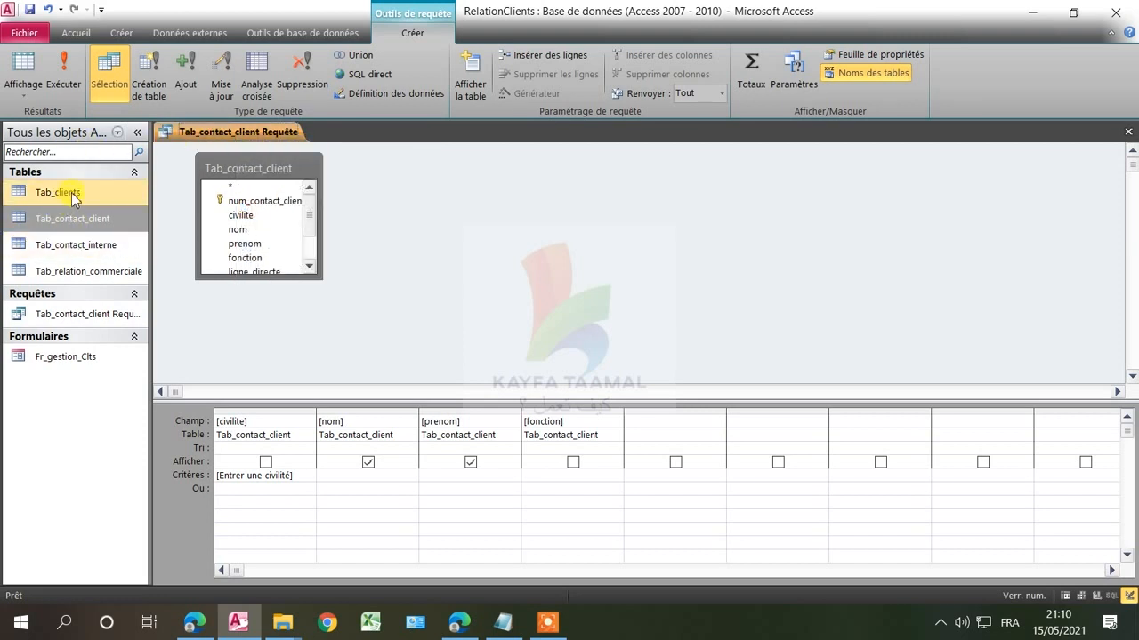
right_click(215, 133)
left_click(255, 145)
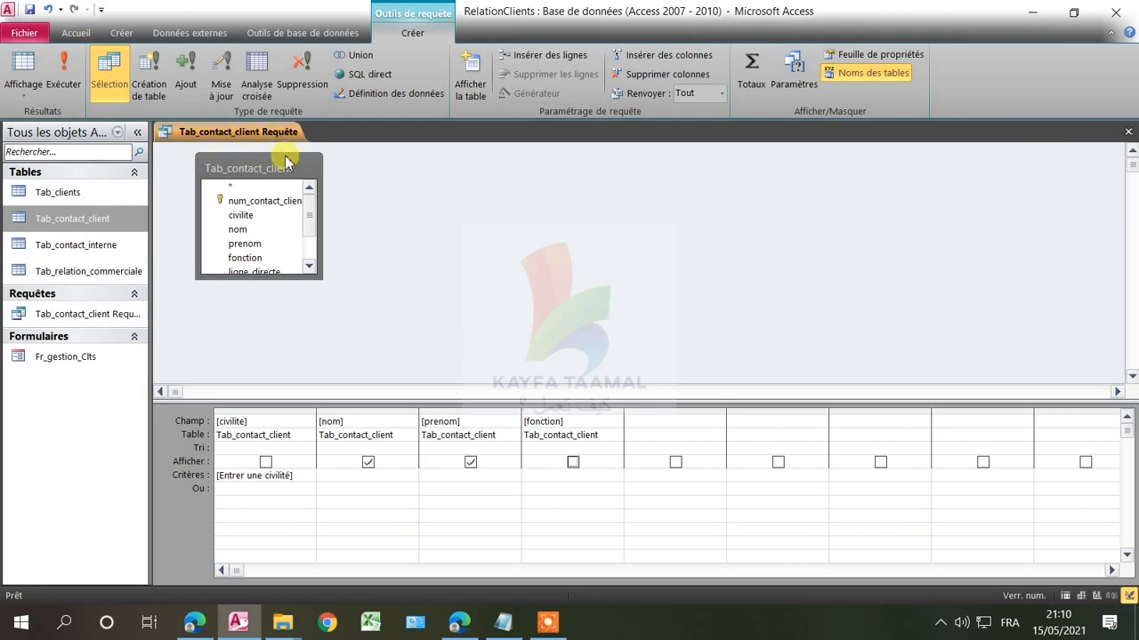
left_click(1127, 132)
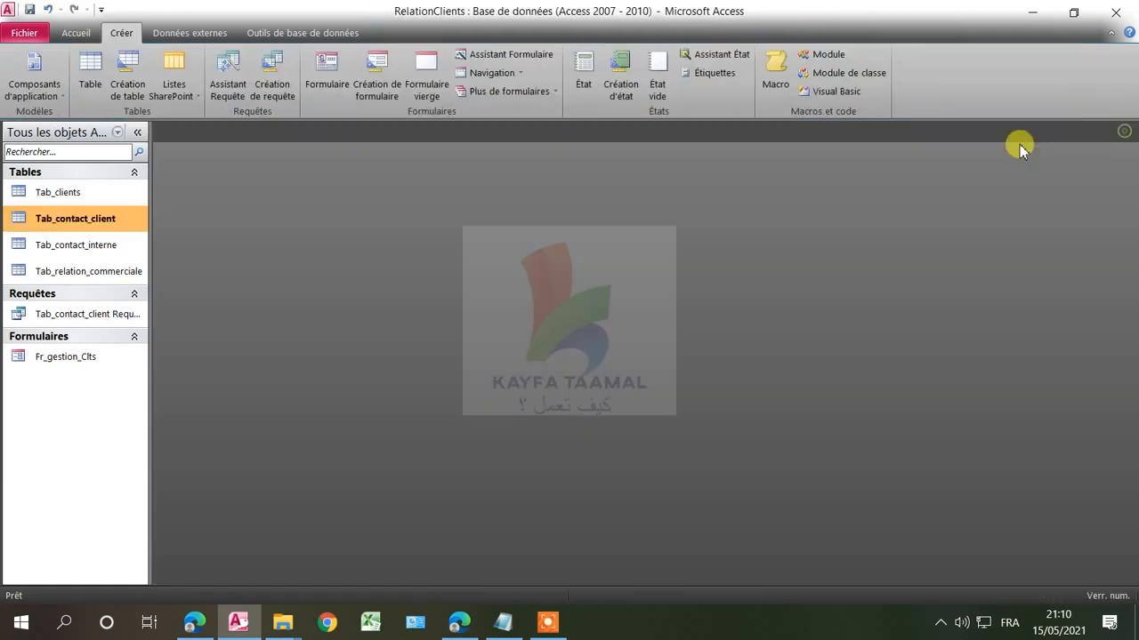
- Open the saved Tab_contact_client Requête query with Monsieur as the civilité parameter
double_click(98, 317)
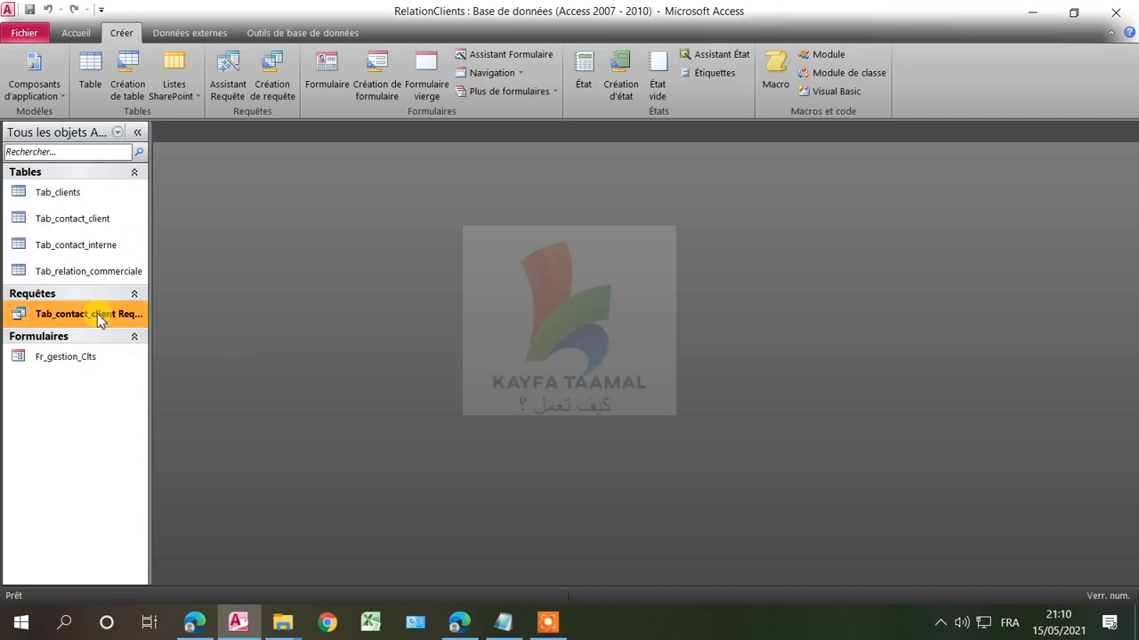
type("Monsieur")
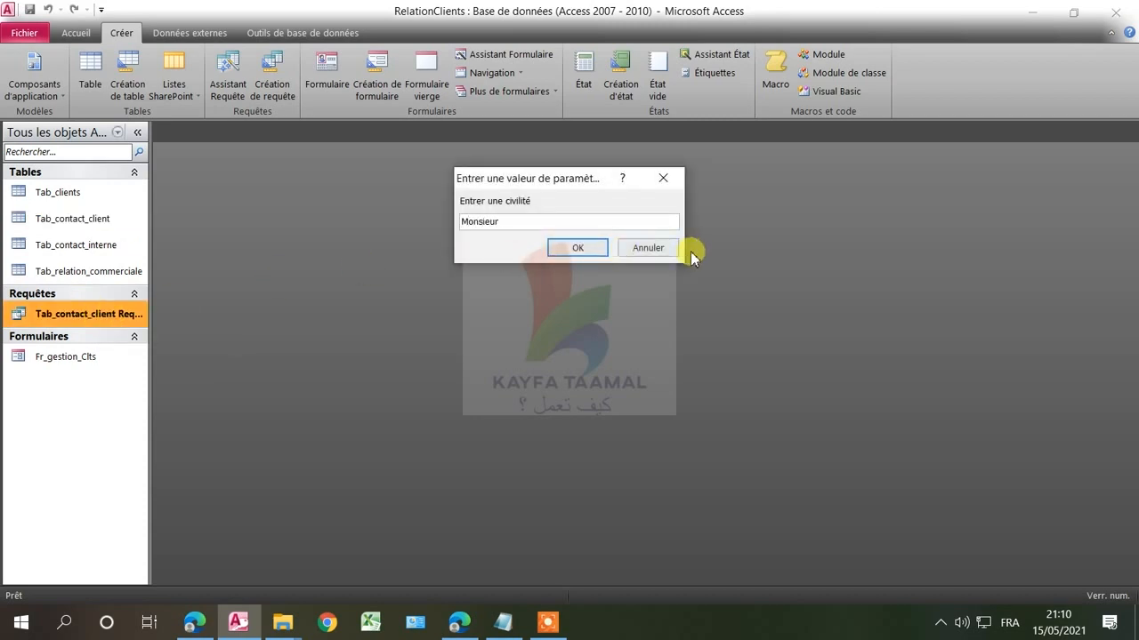
left_click(578, 248)
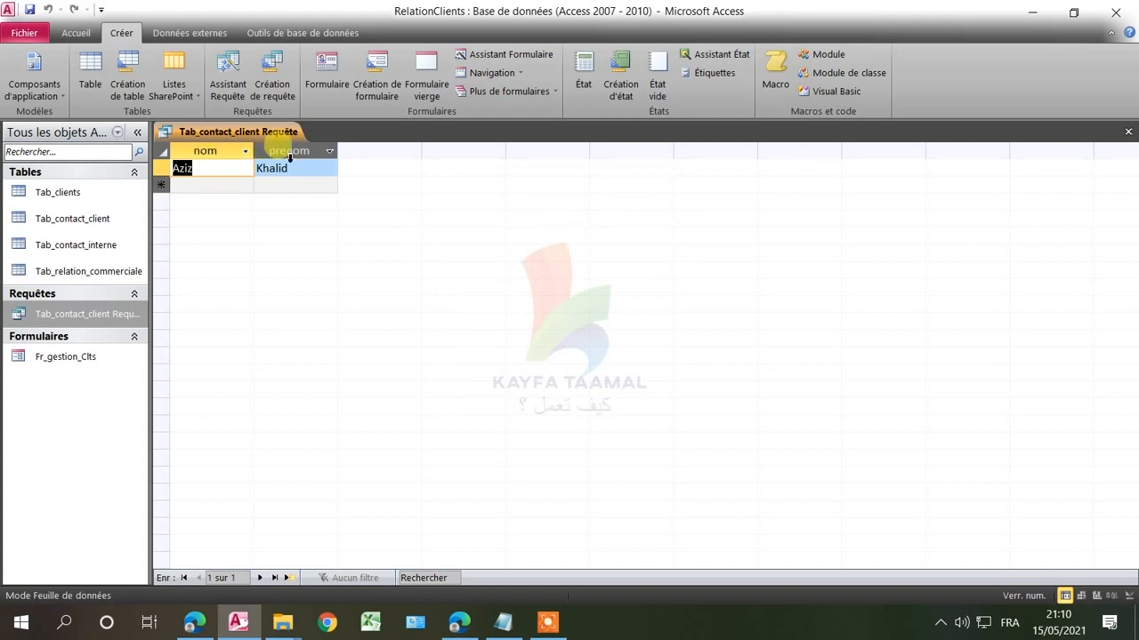
- Close the query's results and reopen Tab_contact_client Requête in design view
right_click(245, 131)
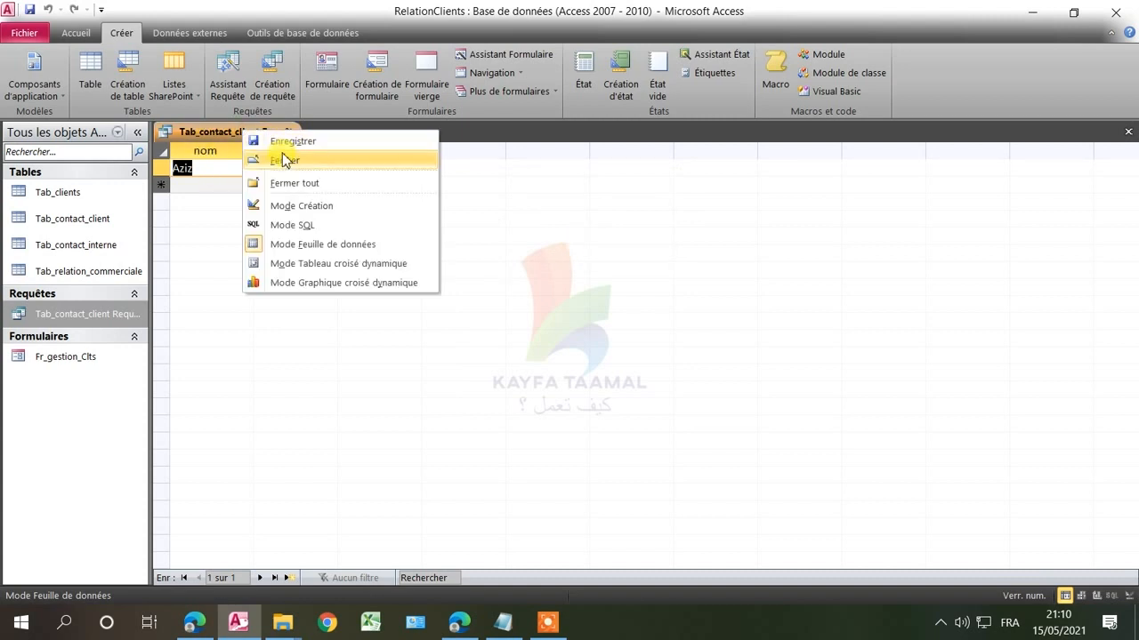
left_click(283, 160)
right_click(67, 320)
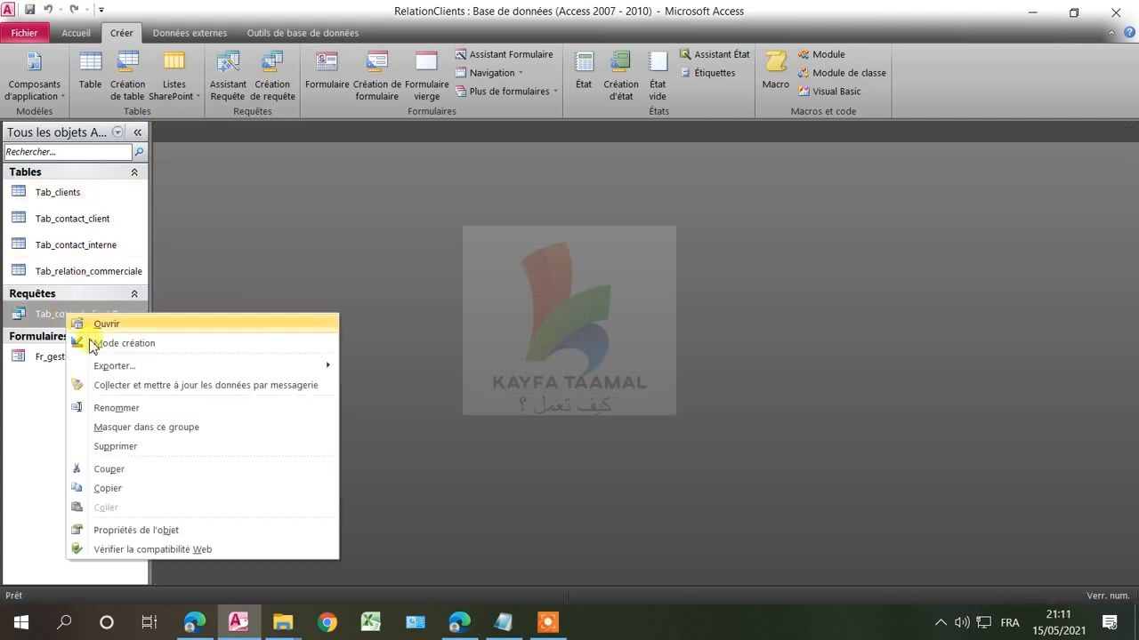
left_click(93, 345)
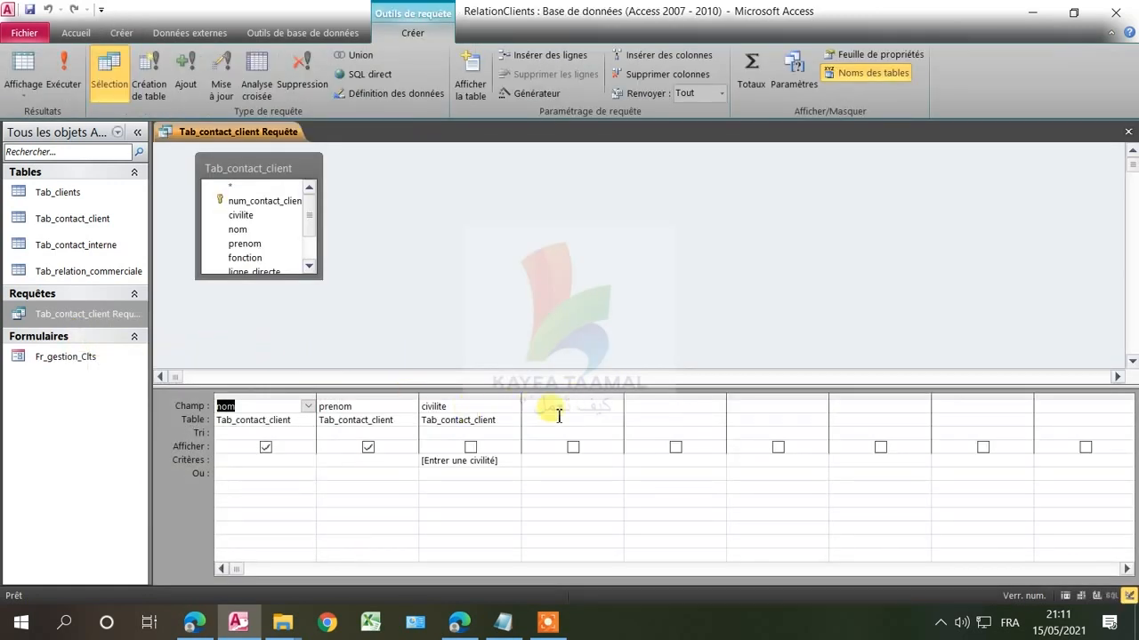